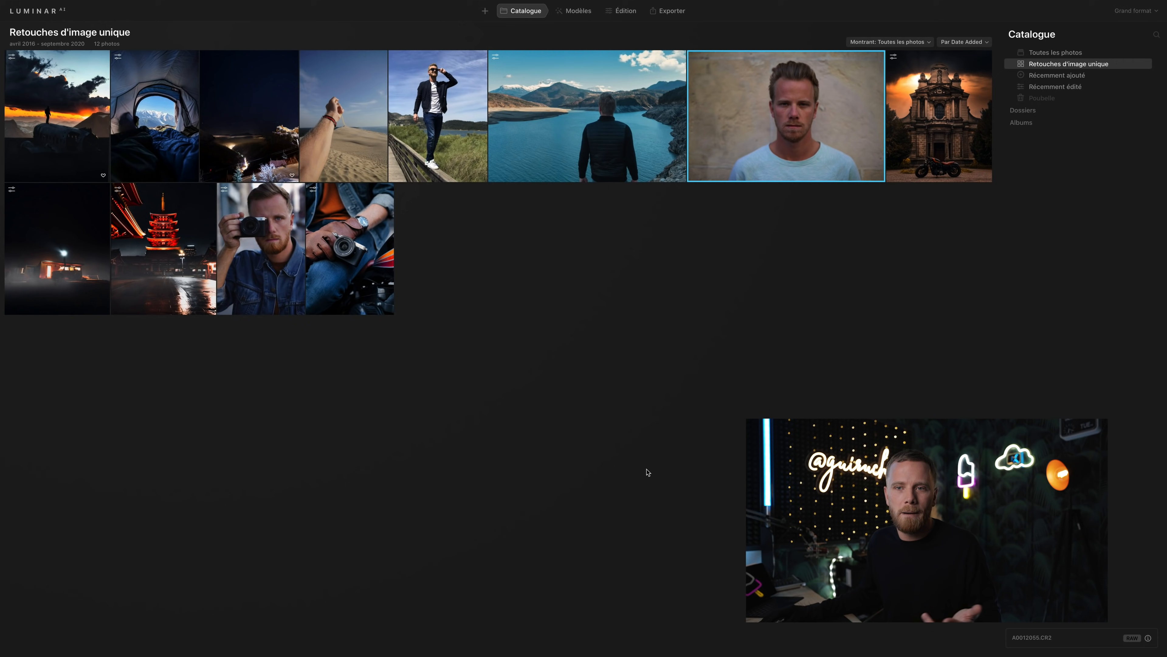
Open the night photo of the red pagoda and compare its edit with the unedited original.
{"action": "double_click", "coordinate": [184, 276]}
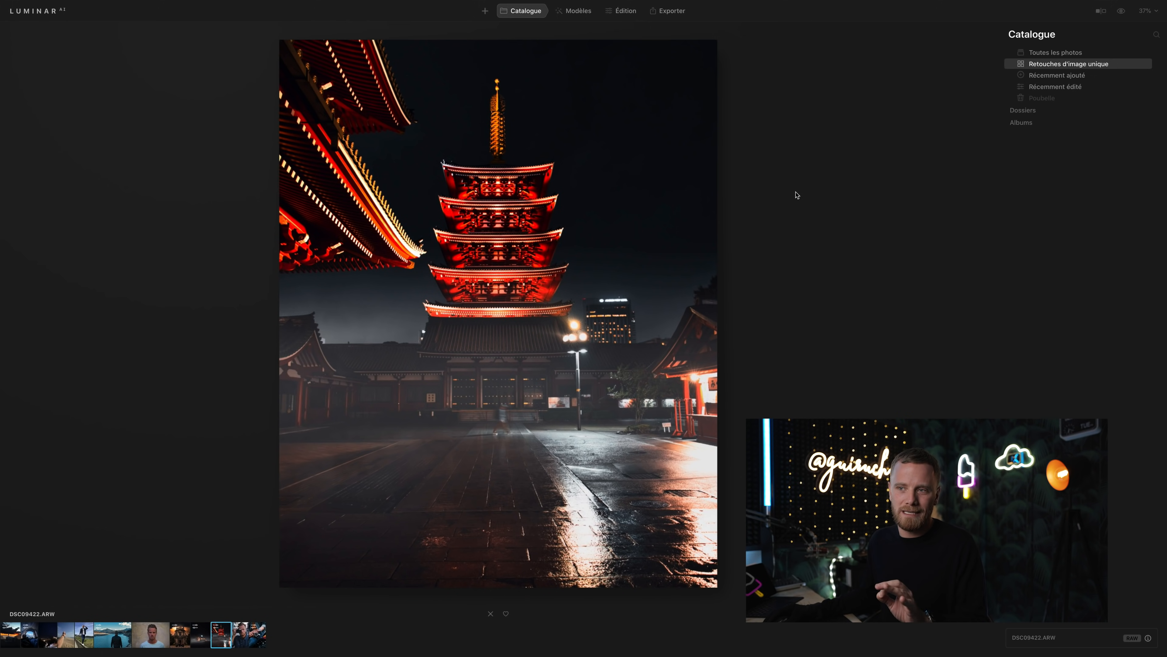
{"action": "left_click", "coordinate": [1121, 11]}
{"action": "left_click", "coordinate": [1121, 11]}
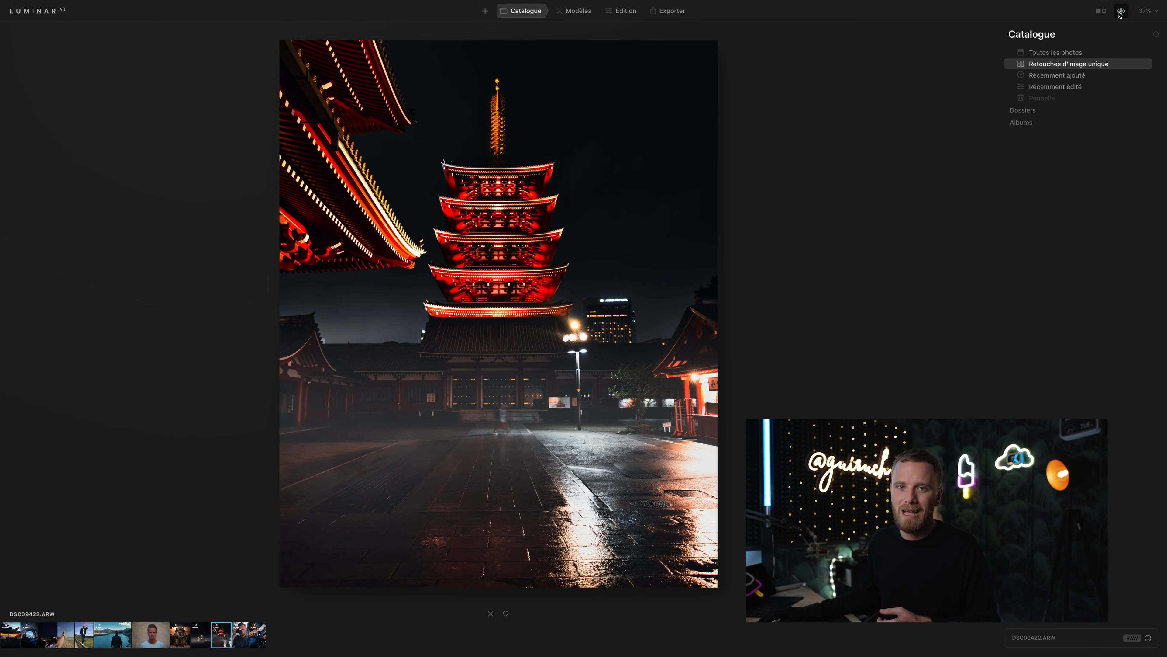
{"action": "left_click", "coordinate": [1120, 11]}
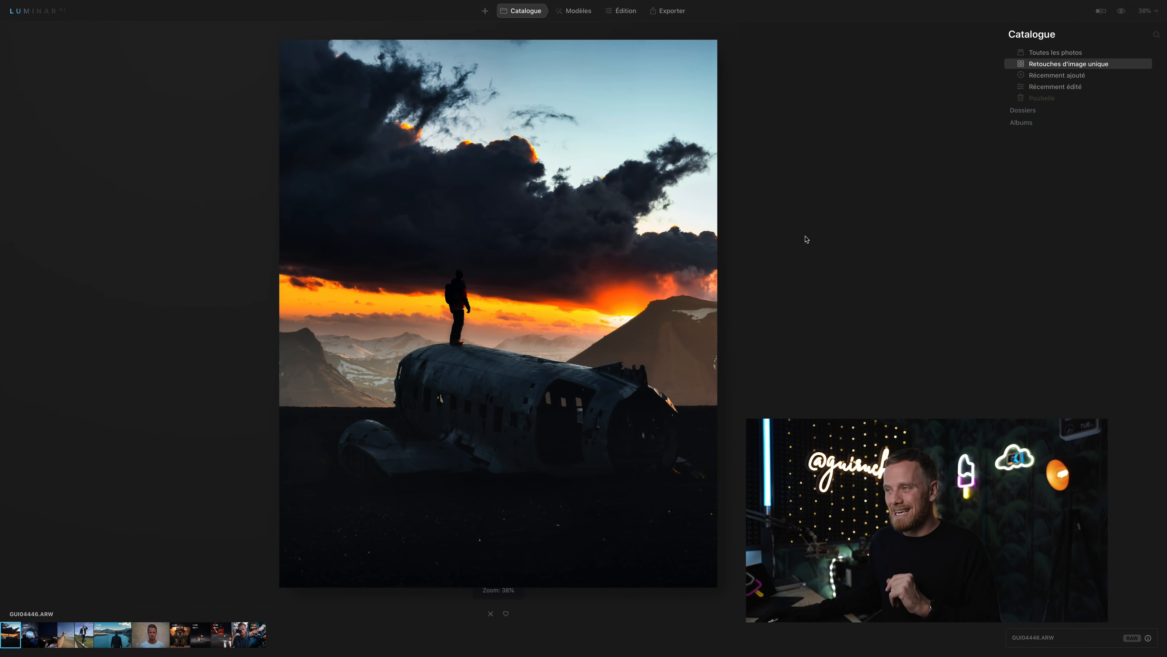
Compare the edited plane wreck sunset photo with its unedited original.
{"action": "left_click", "coordinate": [1121, 10]}
{"action": "left_click", "coordinate": [1122, 11]}
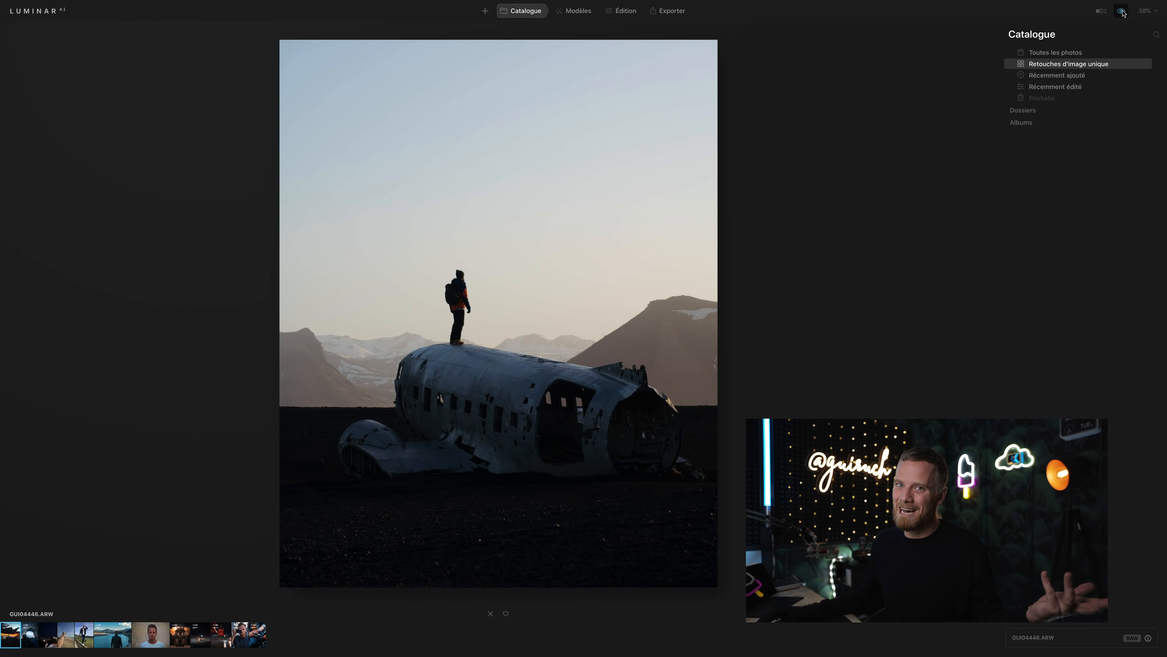
{"action": "left_click", "coordinate": [1121, 11]}
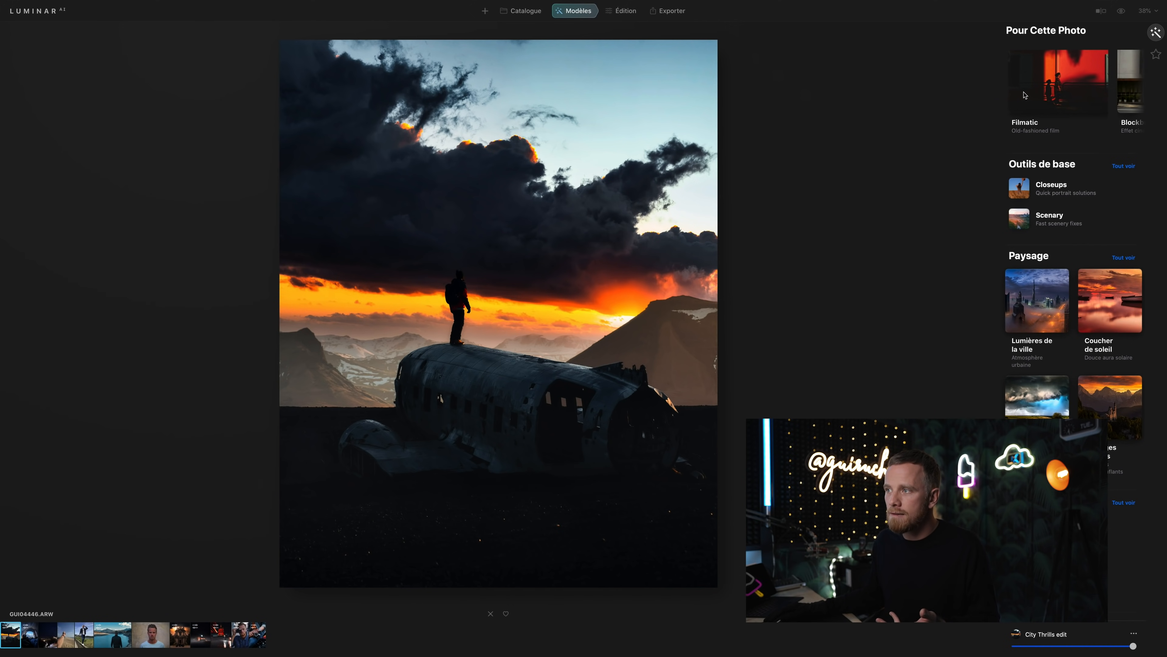
Browse the template collections suggested for the plane wreck photo and for the man's portrait against the stone wall.
{"action": "scroll", "coordinate": [1023, 96], "scroll_direction": "right", "scroll_amount": 5}
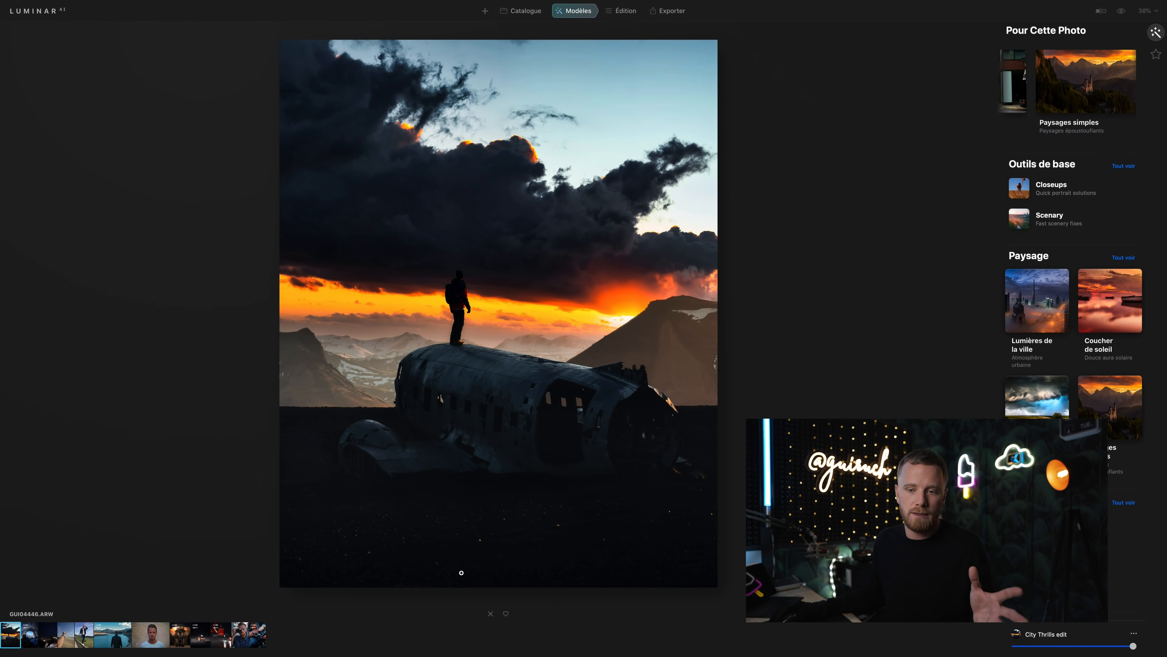
{"action": "left_click", "coordinate": [162, 639]}
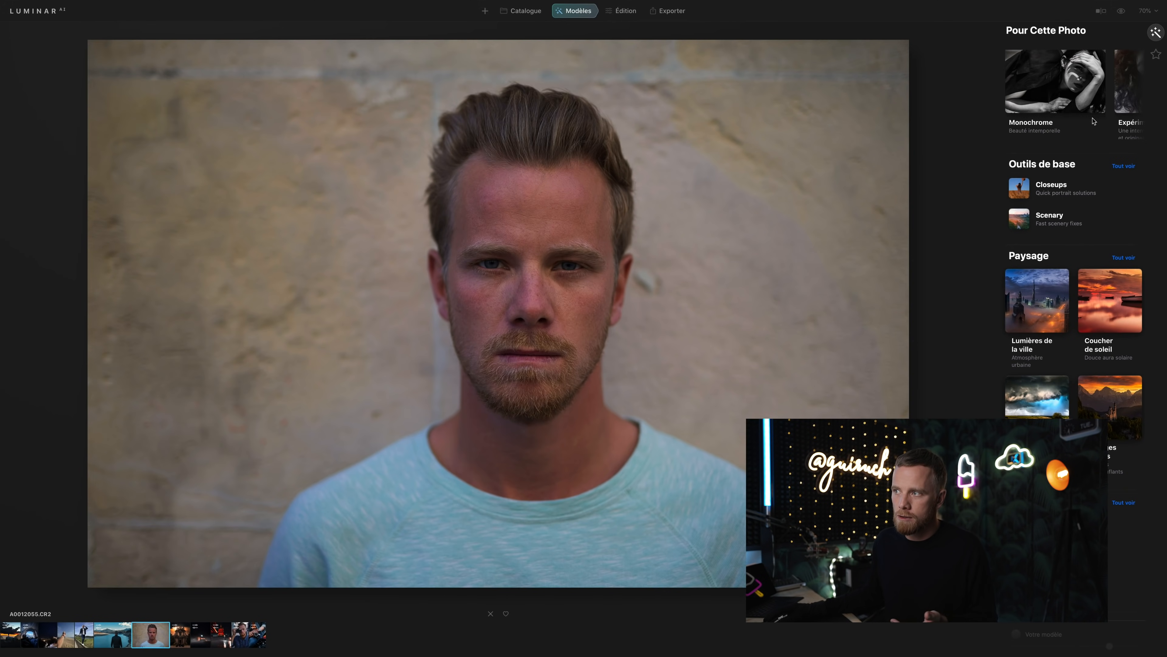
{"action": "scroll", "coordinate": [1093, 121], "scroll_direction": "right", "scroll_amount": 10}
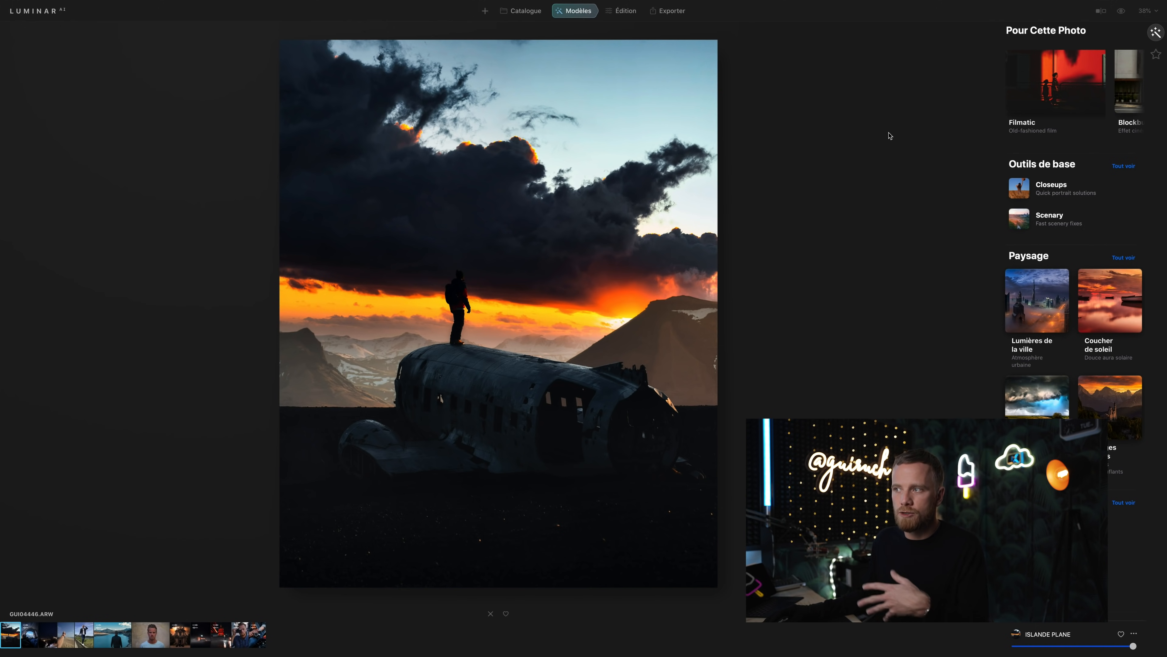
Try the Comfort Mood template from the Filmatic collection on the plane wreck photo, varying its strength.
{"action": "left_click", "coordinate": [1029, 87]}
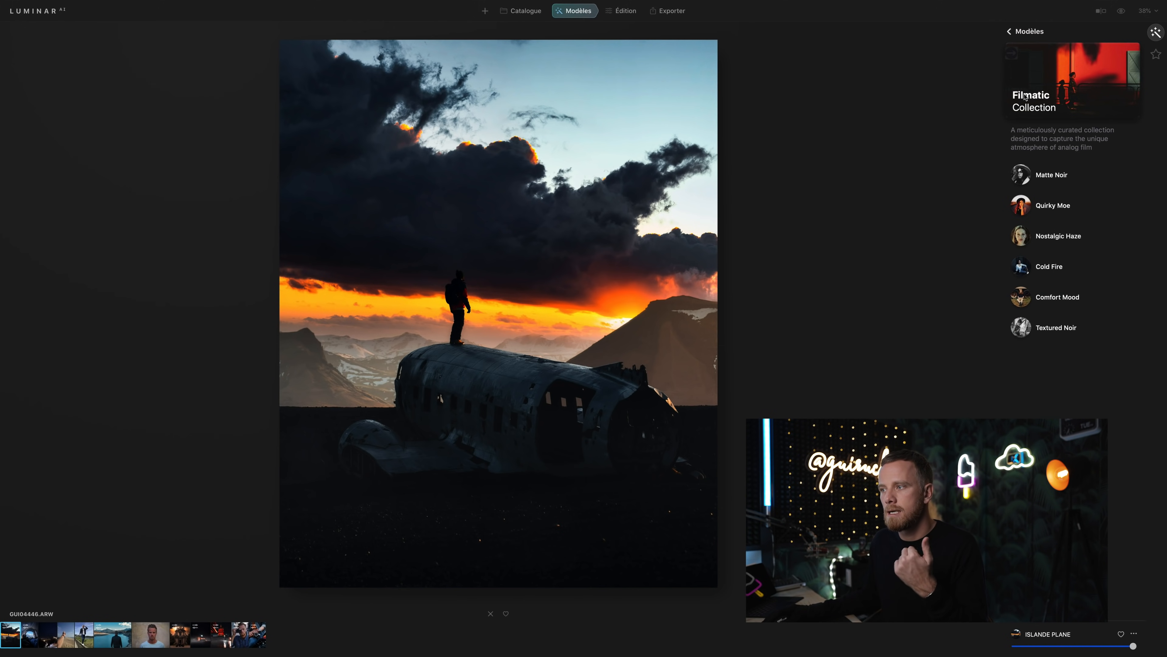
{"action": "left_click", "coordinate": [1040, 303]}
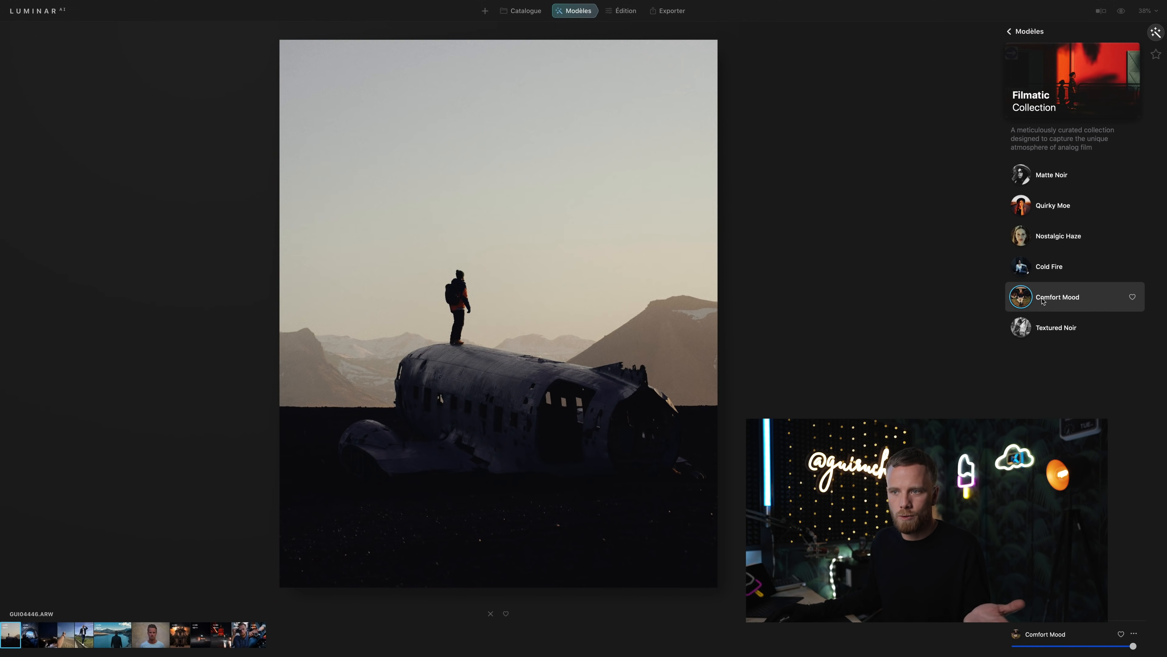
{"action": "left_click", "coordinate": [477, 337]}
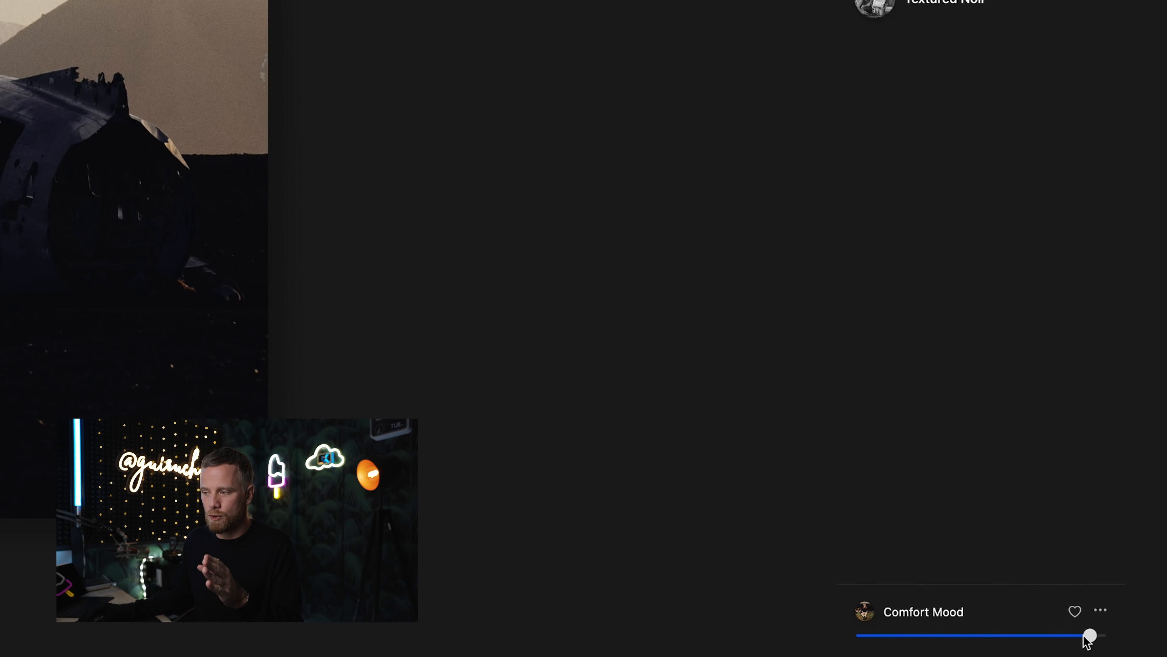
{"action": "left_click_drag", "start_coordinate": [1087, 641], "coordinate": [882, 649]}
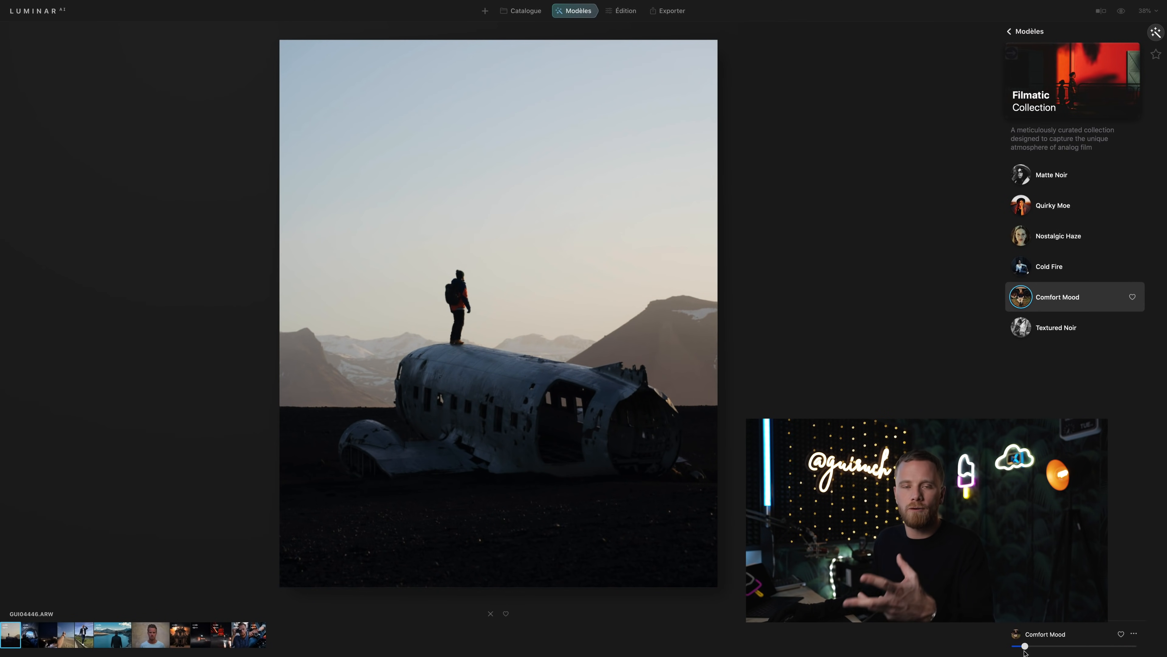
{"action": "left_click_drag", "start_coordinate": [1025, 651], "coordinate": [1052, 650]}
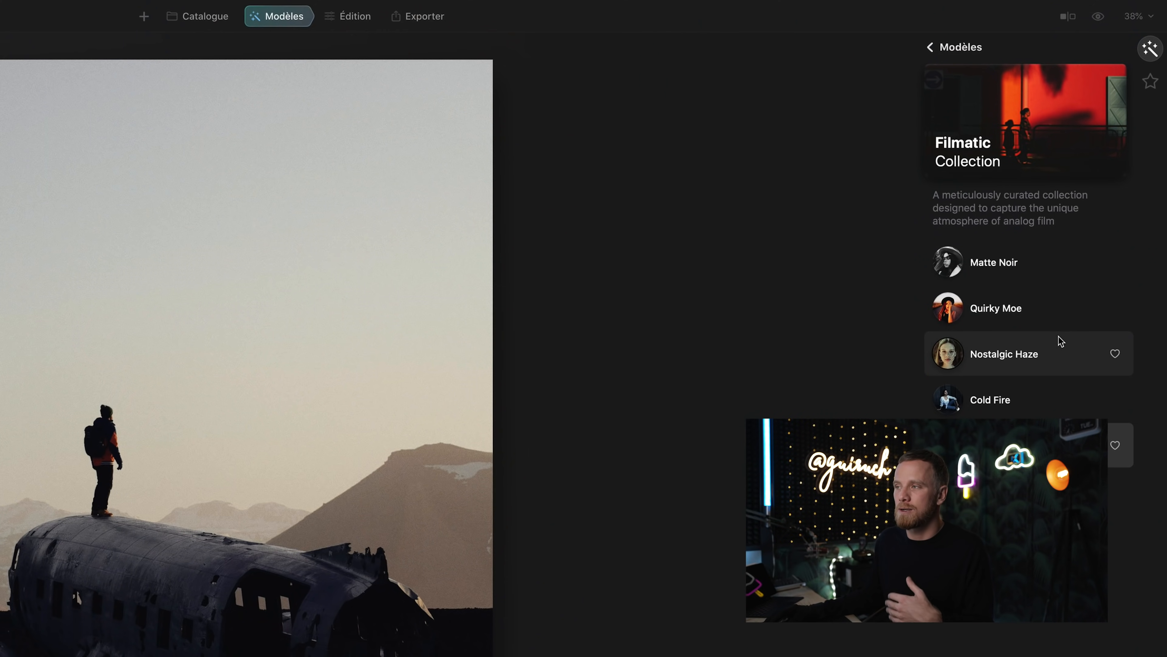
Apply the ISLANDE PLANE template from the user's own collection to the plane wreck photo.
{"action": "left_click", "coordinate": [1158, 82]}
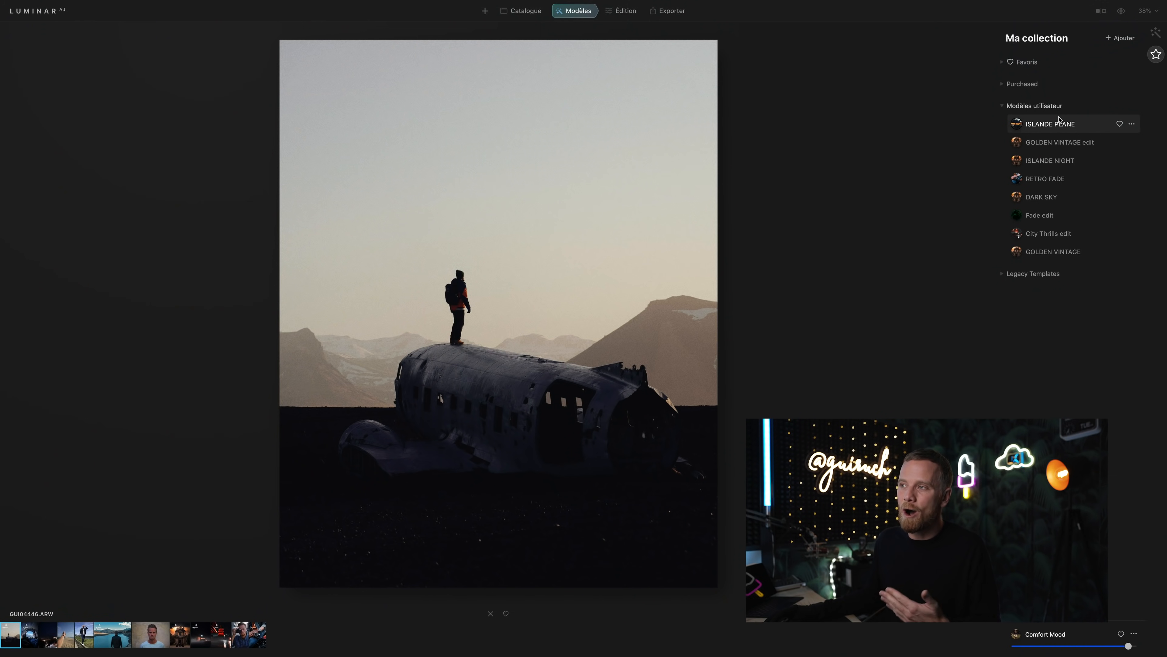
{"action": "left_click", "coordinate": [1062, 126]}
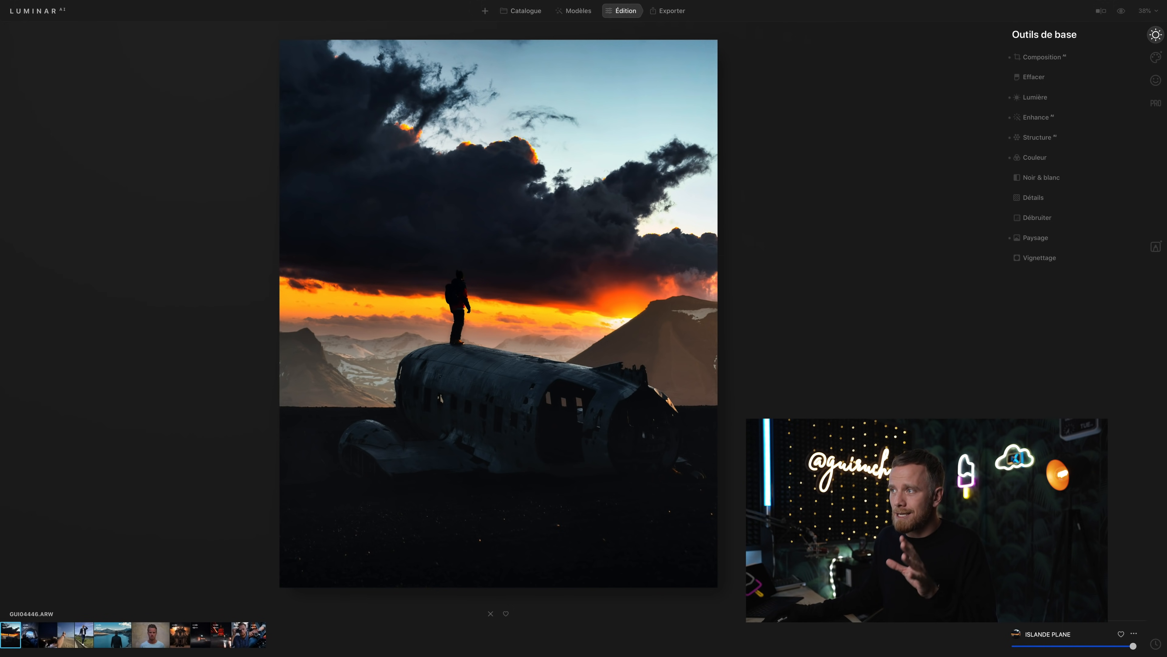
Look over the professional editing tools and the options for exporting the photo to disk.
{"action": "left_click", "coordinate": [1156, 102]}
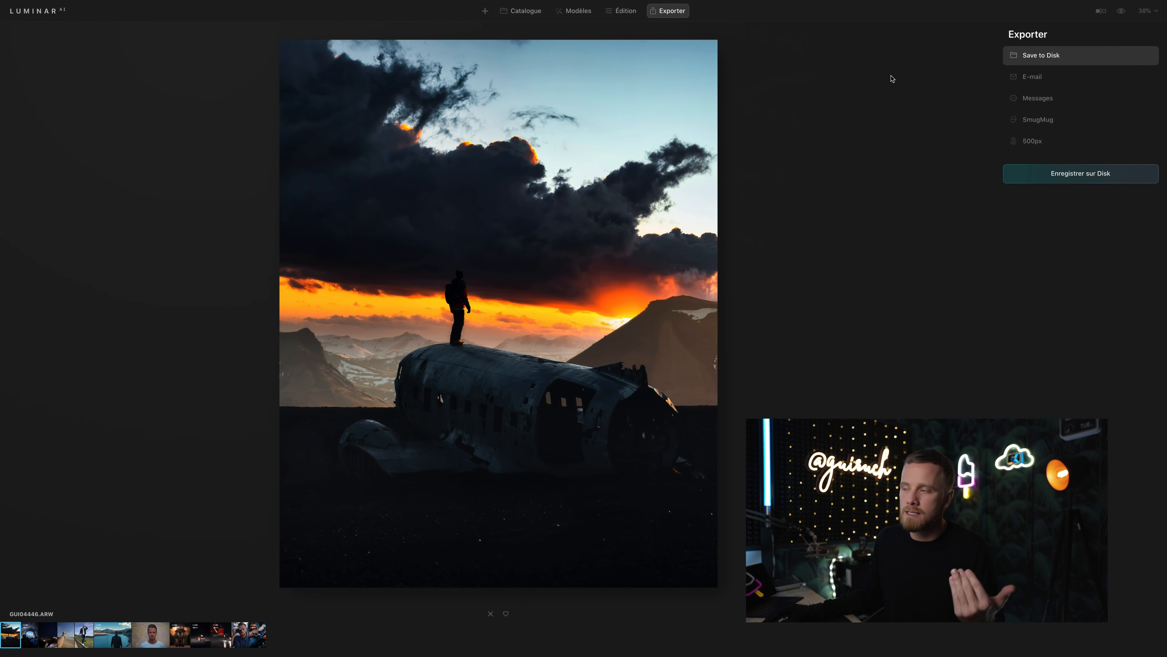
{"action": "left_click", "coordinate": [1080, 174]}
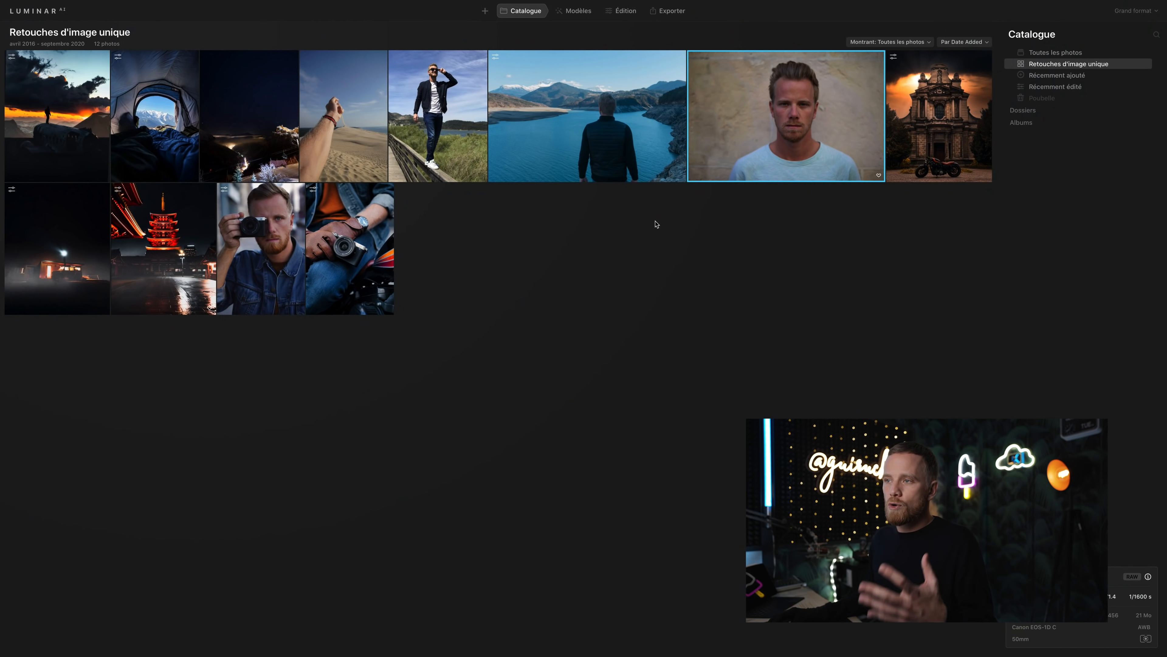
Open the man's portrait from the catalogue and apply the Rembrandt template from the suggested Essentiel collection.
{"action": "double_click", "coordinate": [791, 118]}
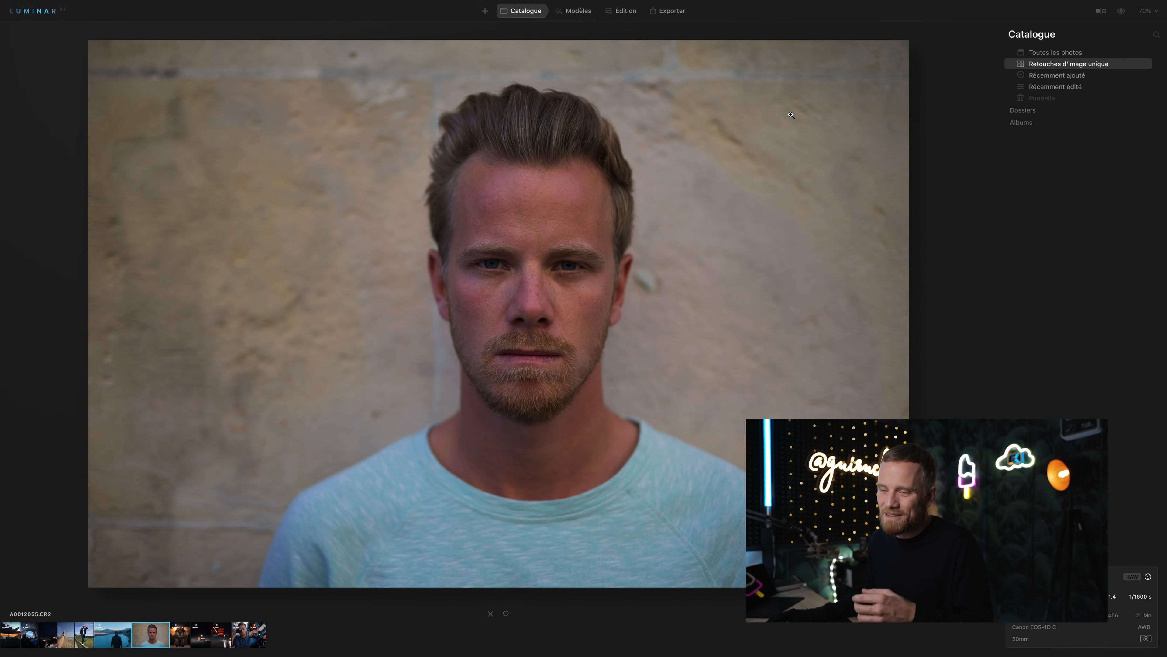
{"action": "left_click", "coordinate": [577, 10]}
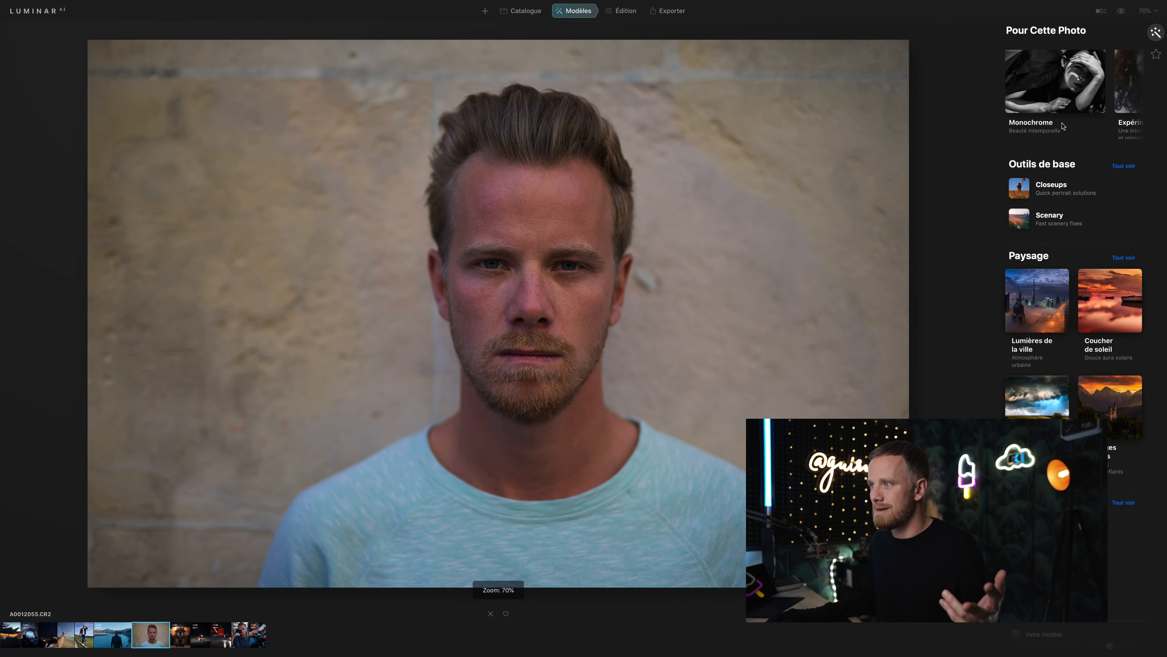
{"action": "left_click", "coordinate": [1056, 87]}
{"action": "left_click", "coordinate": [1018, 298]}
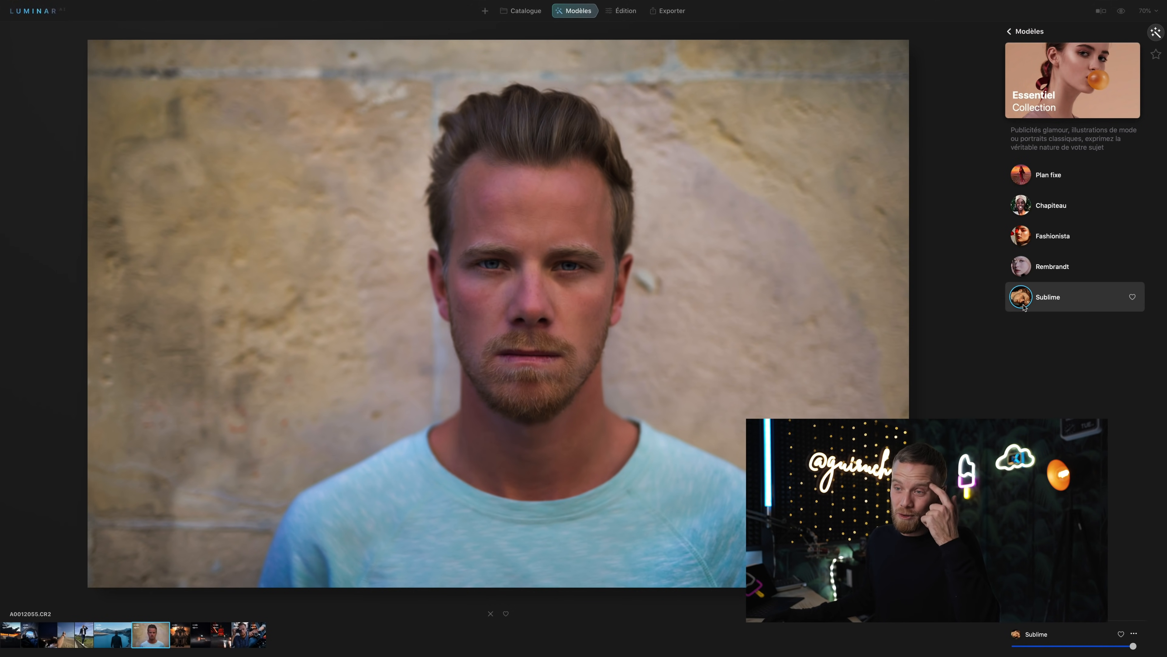
{"action": "left_click", "coordinate": [1023, 275]}
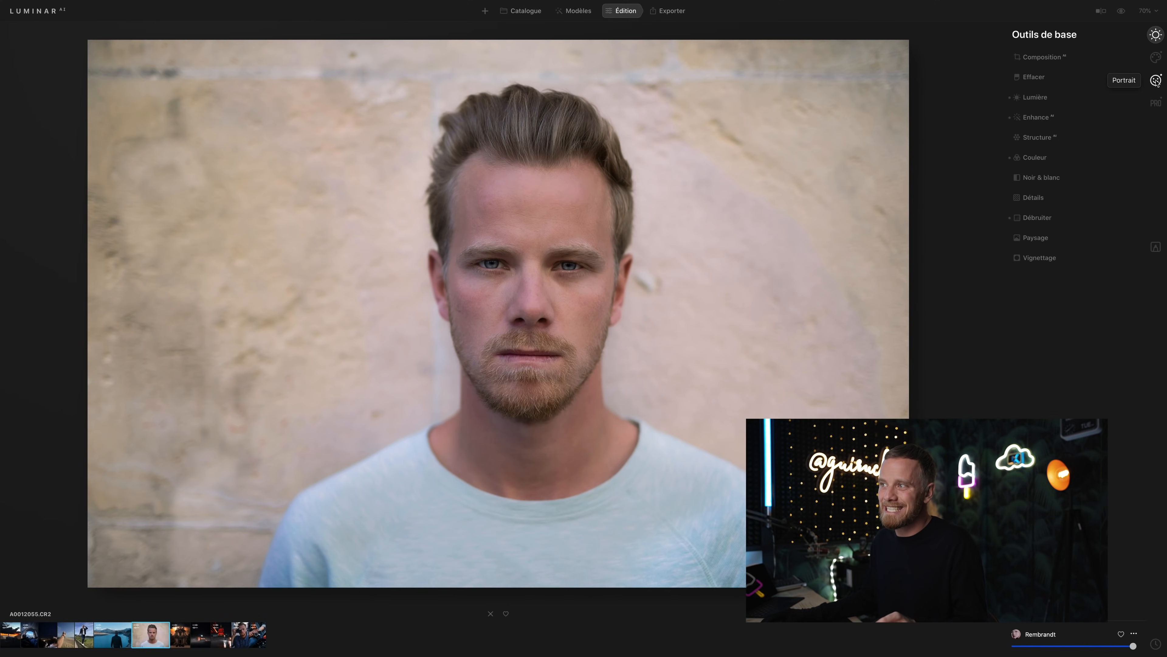
In the Visage portrait tool, expand the eye and mouth settings and set Visage lumière to 17 and Visage Mince to 54.
{"action": "left_click", "coordinate": [1156, 80]}
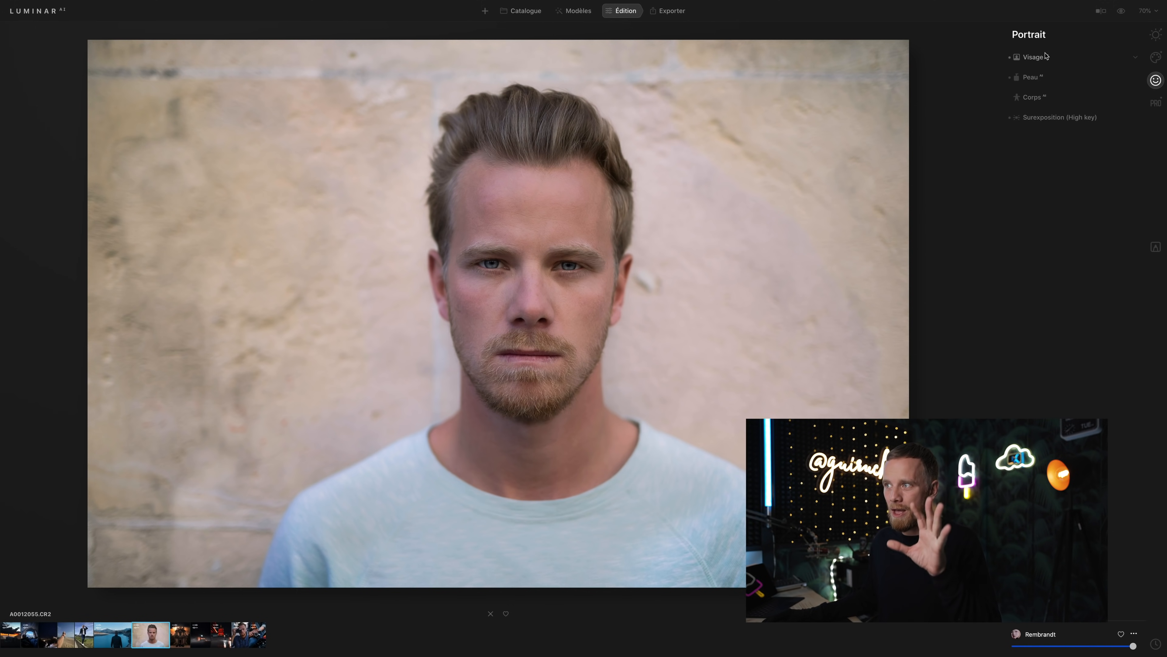
{"action": "left_click", "coordinate": [1034, 57]}
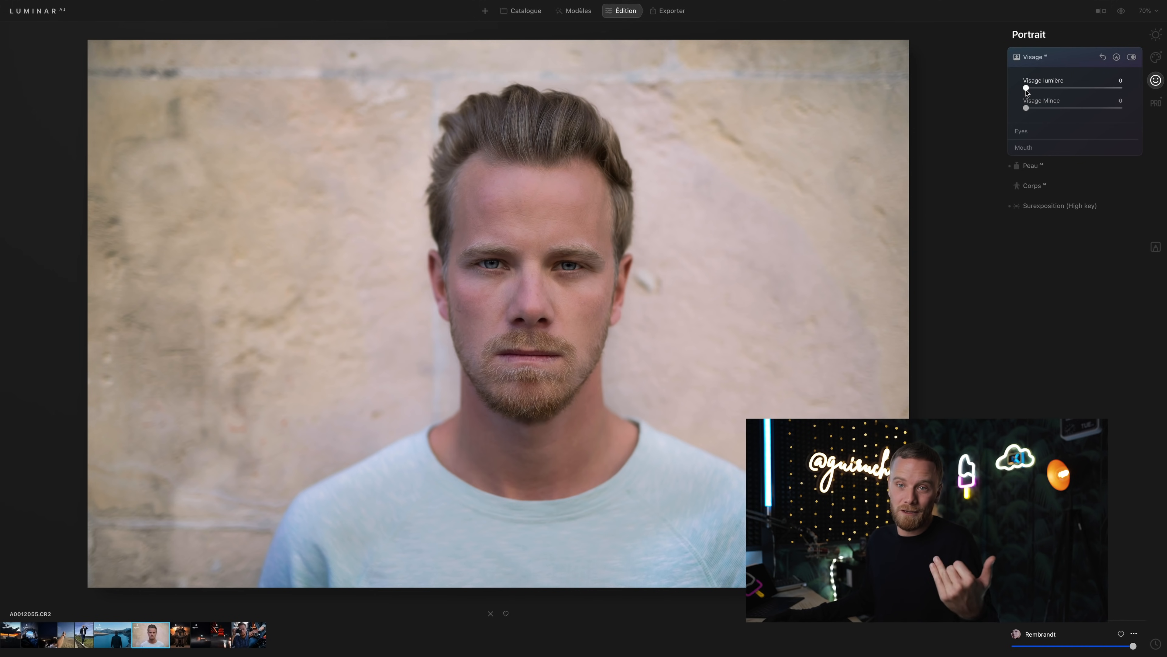
{"action": "left_click", "coordinate": [1022, 132]}
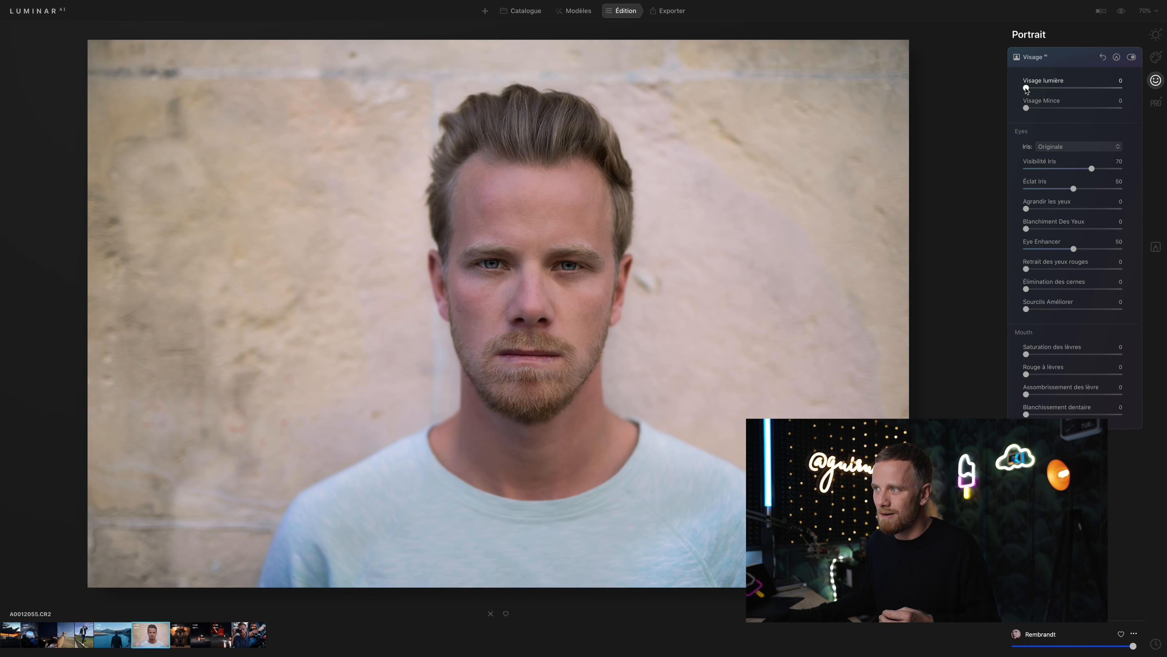
{"action": "left_click_drag", "start_coordinate": [1052, 89], "coordinate": [1061, 91]}
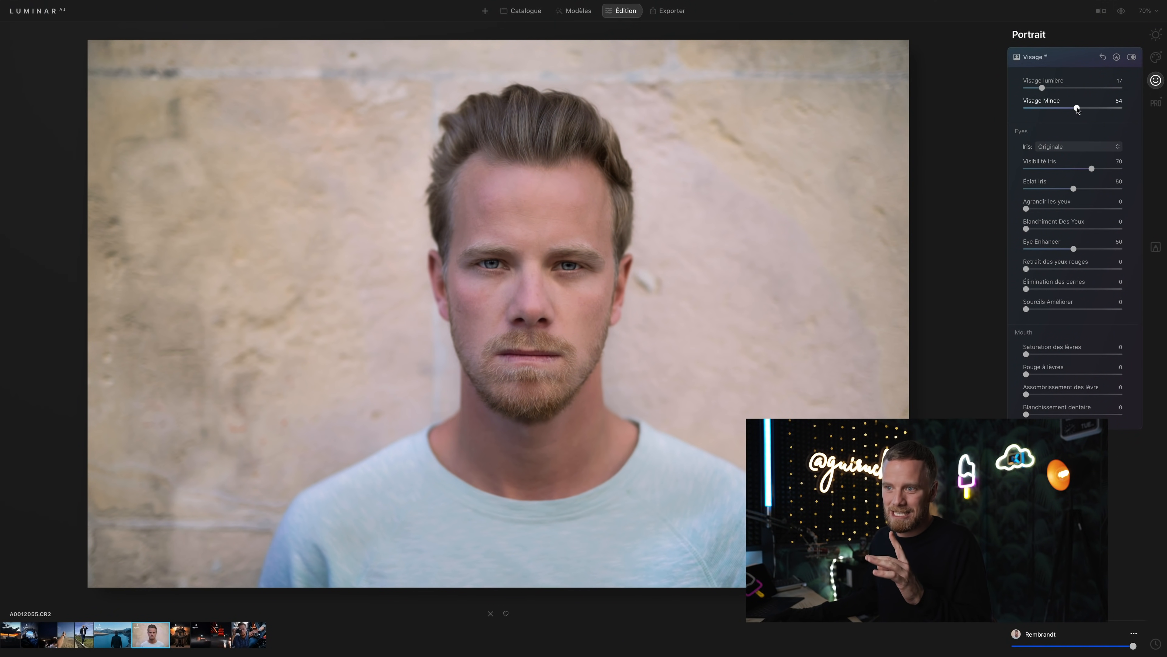
Compare the portrait with the Visage adjustments off and on, and set Visage Mince to 14.
{"action": "left_click", "coordinate": [1132, 57]}
{"action": "left_click", "coordinate": [1131, 57]}
{"action": "left_click", "coordinate": [1132, 58]}
{"action": "left_click", "coordinate": [1131, 57]}
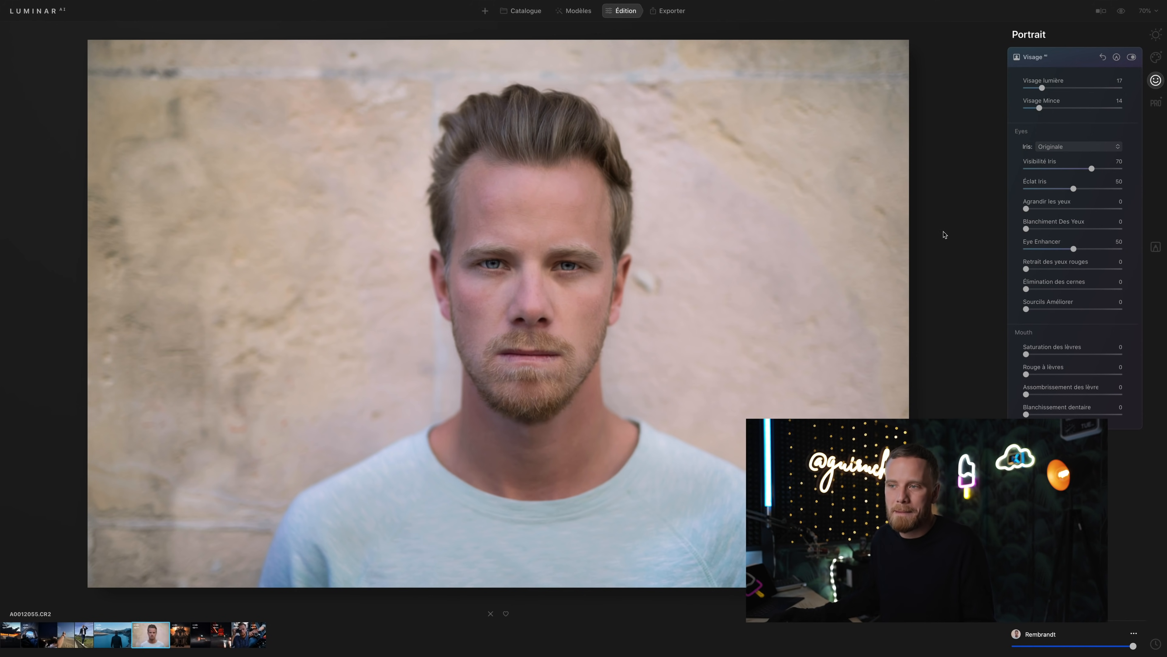
Set Blanchiment Des Yeux to 19 and Éclat Iris to 61, and compare the portrait with its original.
{"action": "scroll", "coordinate": [536, 389], "scroll_direction": "up", "scroll_amount": 5}
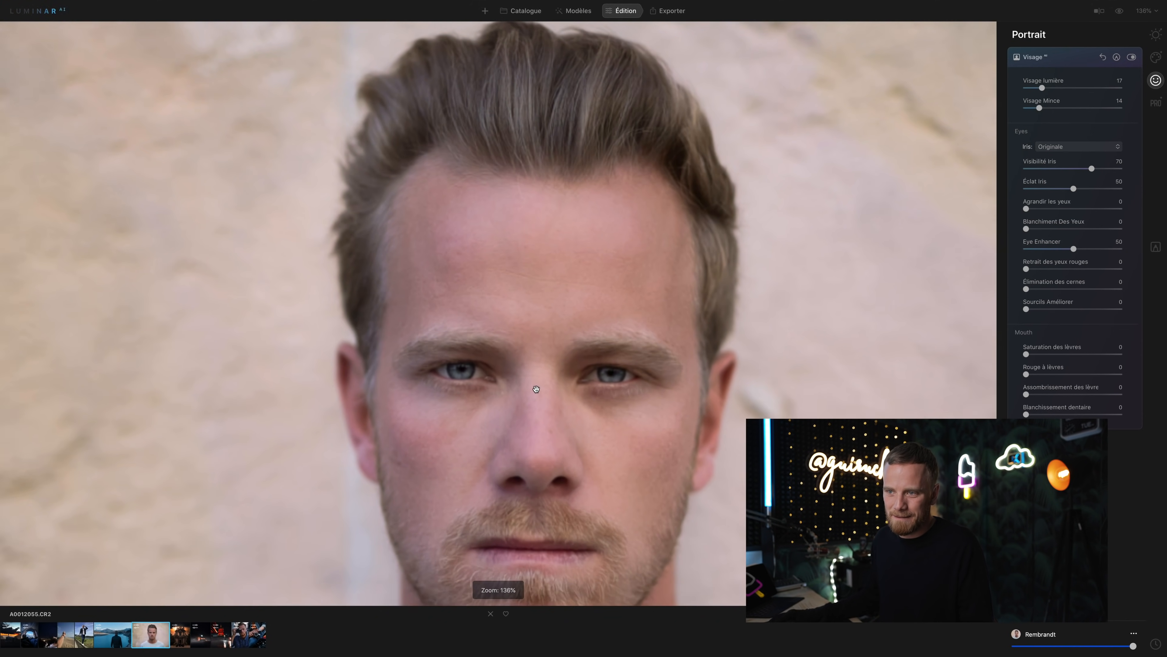
{"action": "scroll", "coordinate": [536, 388], "scroll_direction": "up", "scroll_amount": 4}
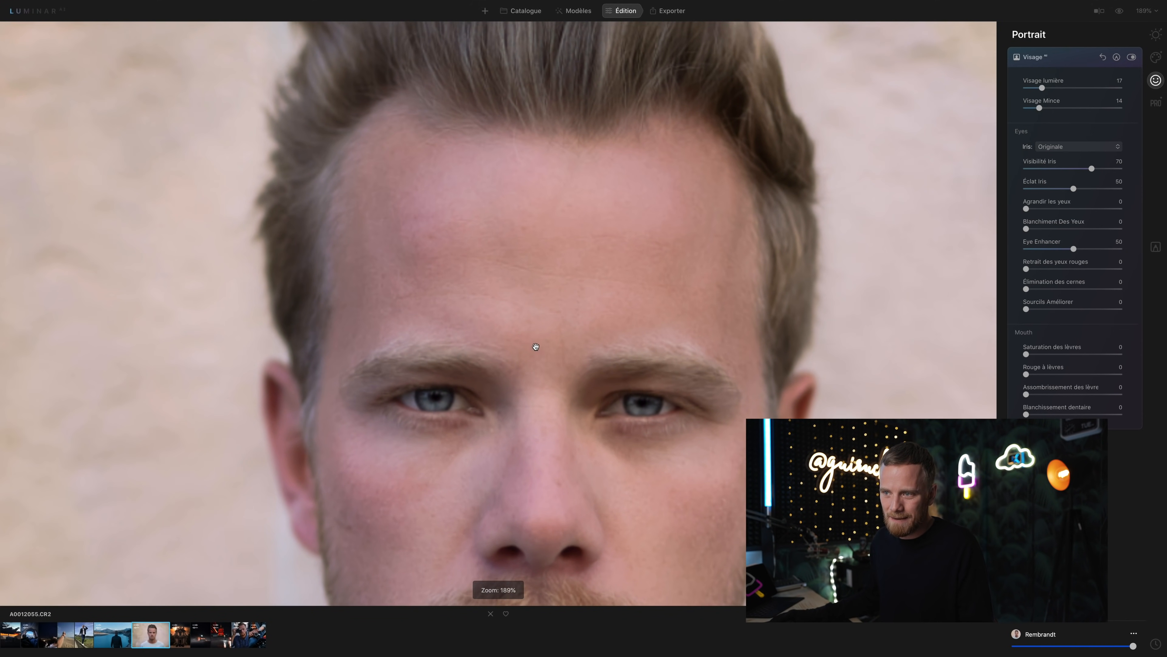
{"action": "scroll", "coordinate": [536, 347], "scroll_direction": "up", "scroll_amount": 2}
{"action": "left_click_drag", "start_coordinate": [1026, 228], "coordinate": [1051, 229]}
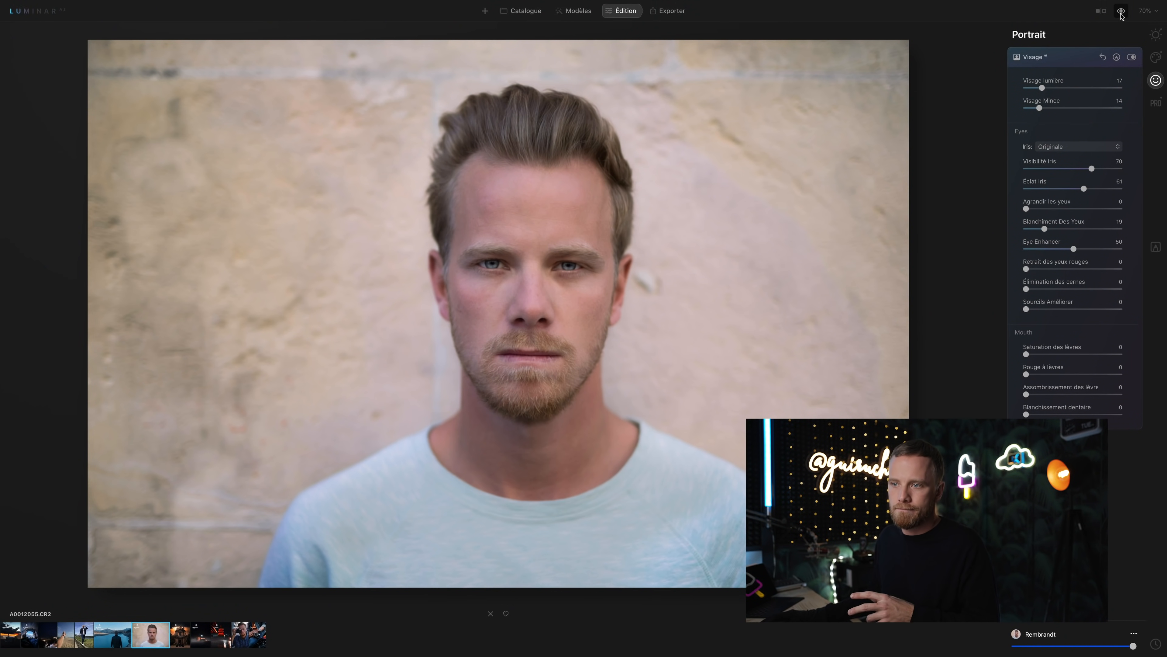
{"action": "left_click", "coordinate": [1120, 13]}
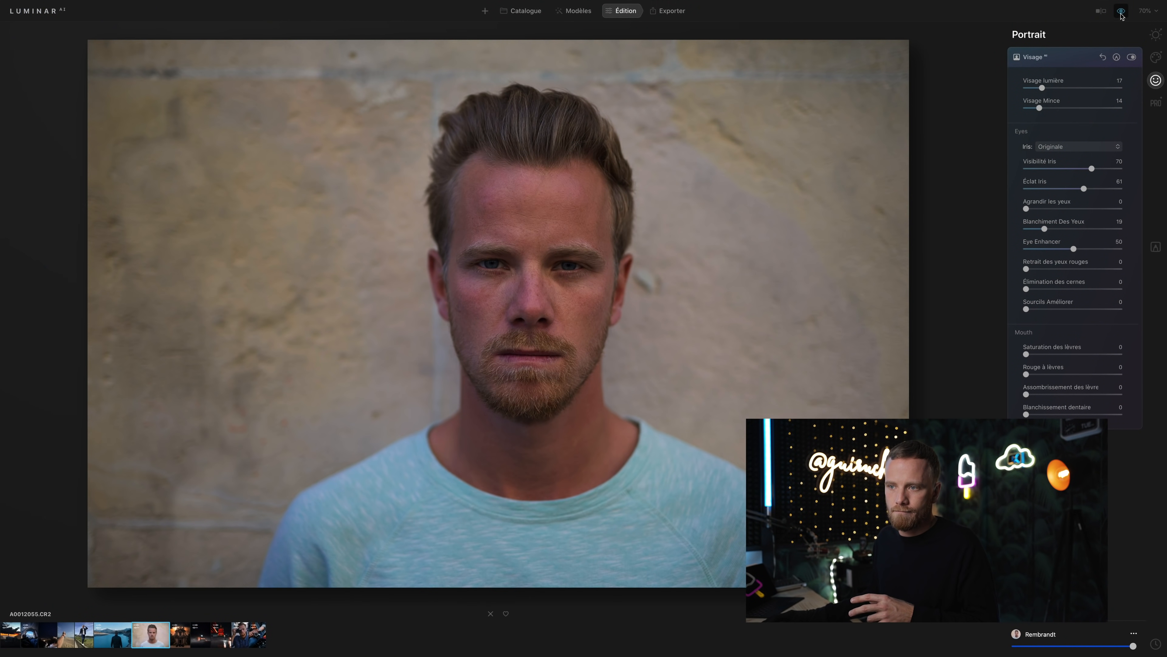
{"action": "left_click", "coordinate": [1121, 13]}
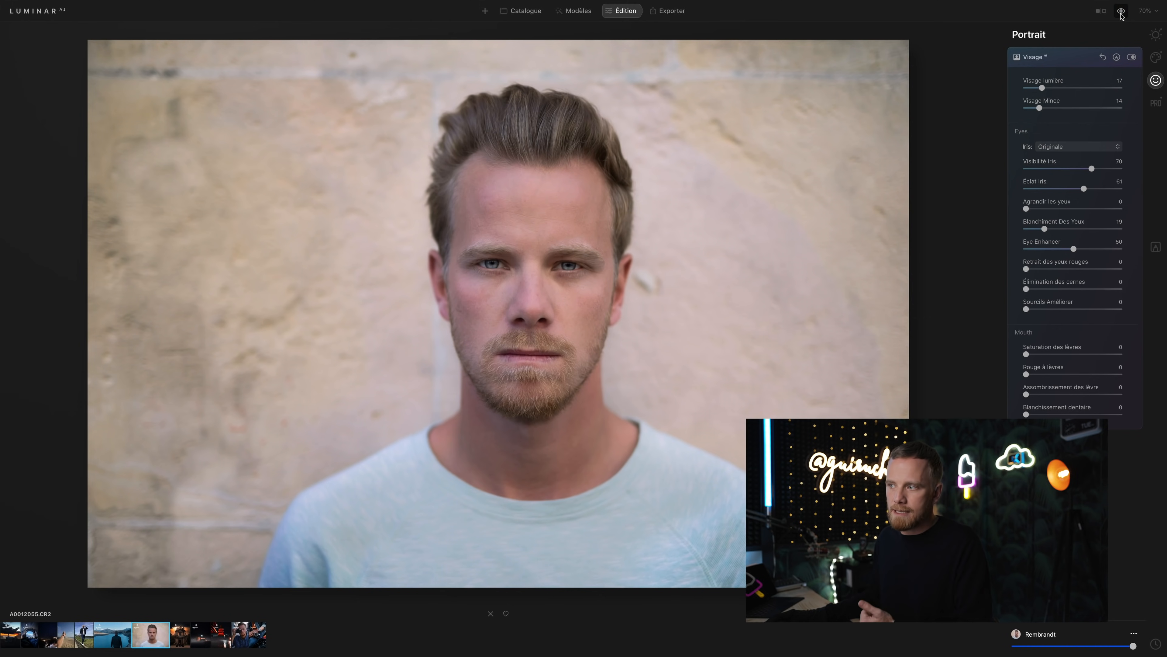
Set Sourcils Améliorer to 20, Élimination des cernes to 41, and both Rouge à lèvres and Assombrissement des lèvres to 9.
{"action": "scroll", "coordinate": [586, 284], "scroll_direction": "up", "scroll_amount": 3}
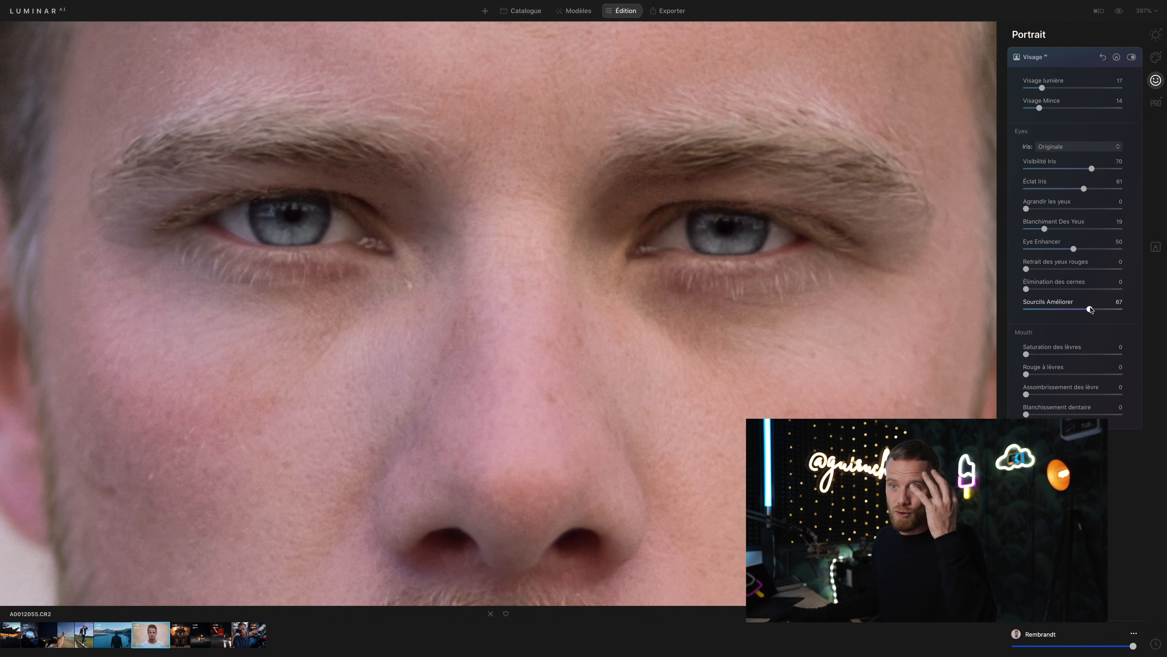
{"action": "left_click_drag", "start_coordinate": [1028, 309], "coordinate": [1104, 309]}
{"action": "scroll", "coordinate": [576, 299], "scroll_direction": "down", "scroll_amount": 5}
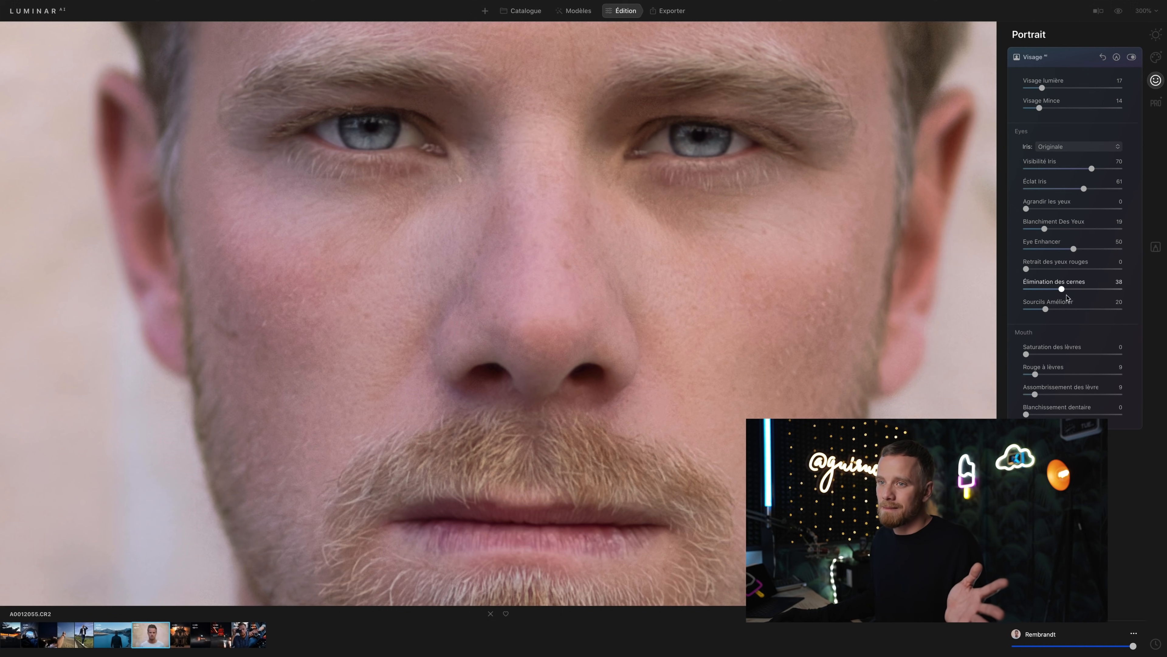
{"action": "left_click", "coordinate": [1063, 292]}
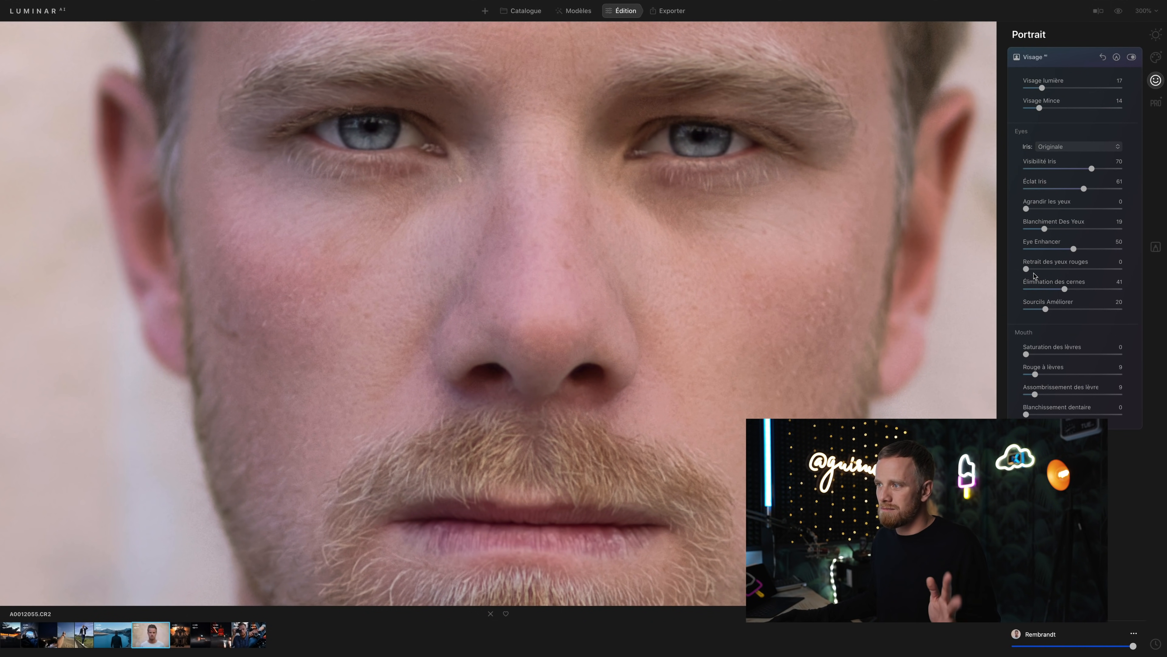
{"action": "key", "text": "super+0"}
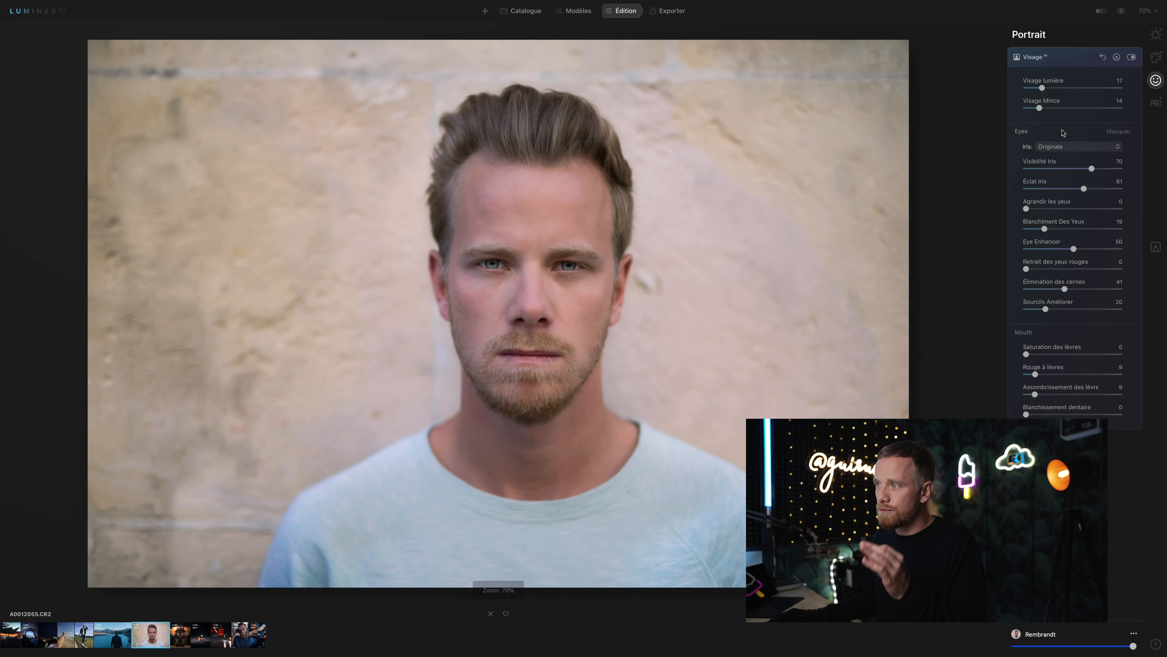
Try the Cat iris style on the portrait's eyes.
{"action": "left_click", "coordinate": [1055, 147]}
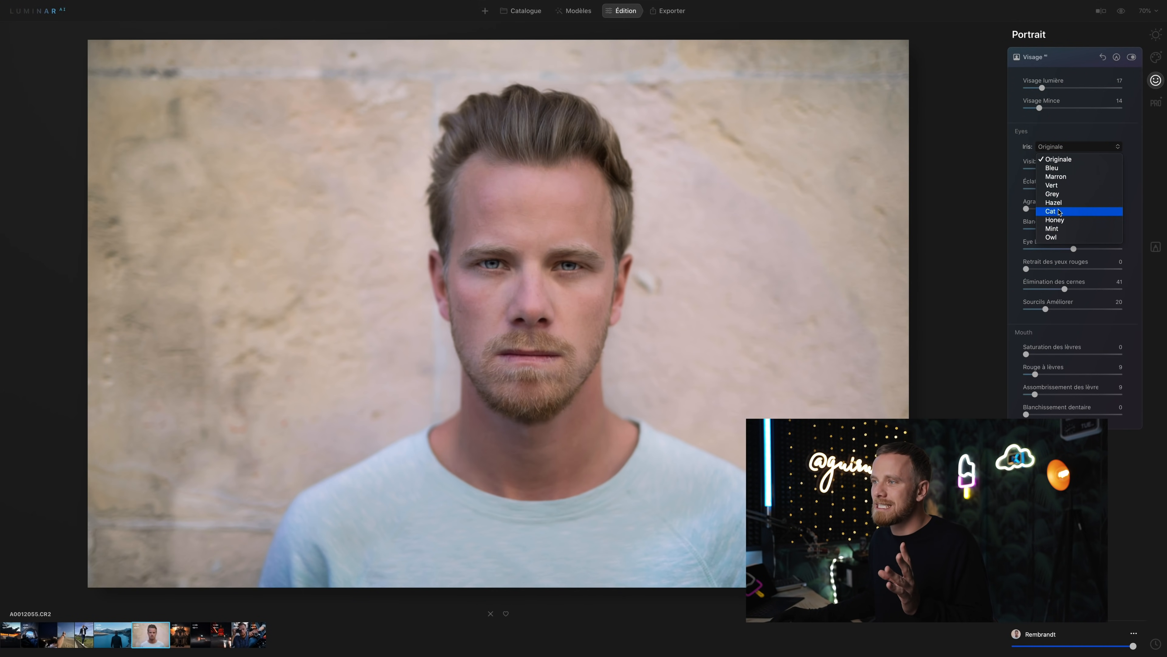
{"action": "left_click", "coordinate": [1051, 211]}
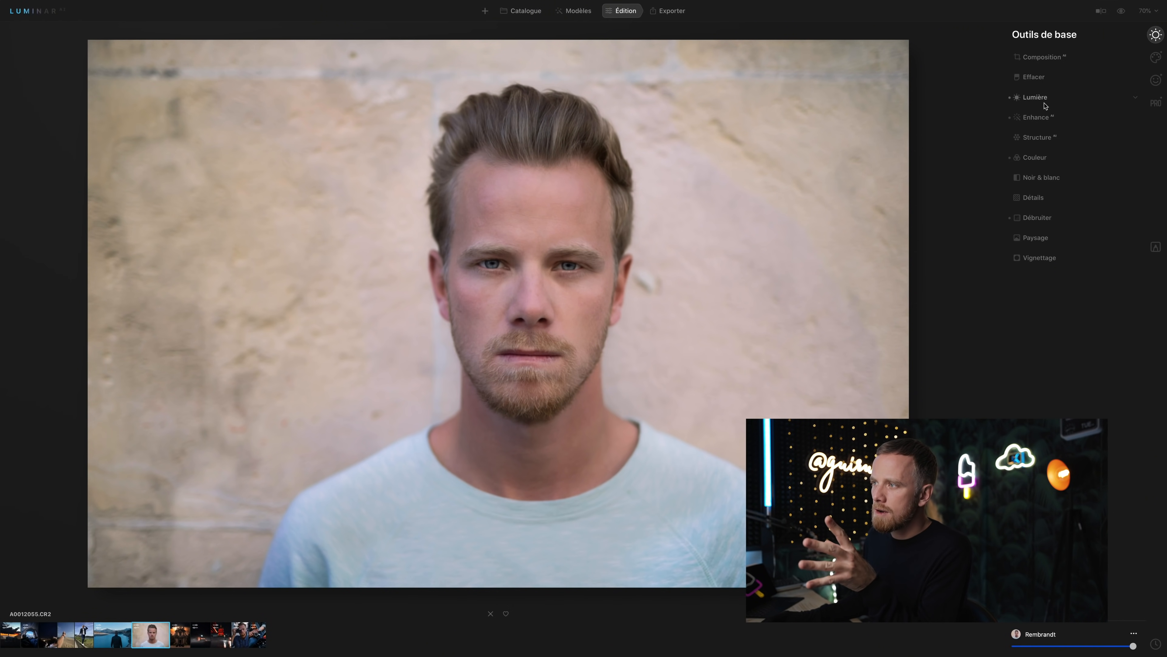
Review the portrait's Lumière and Ambiance settings, and compare the photo before and after editing.
{"action": "left_click", "coordinate": [1043, 98]}
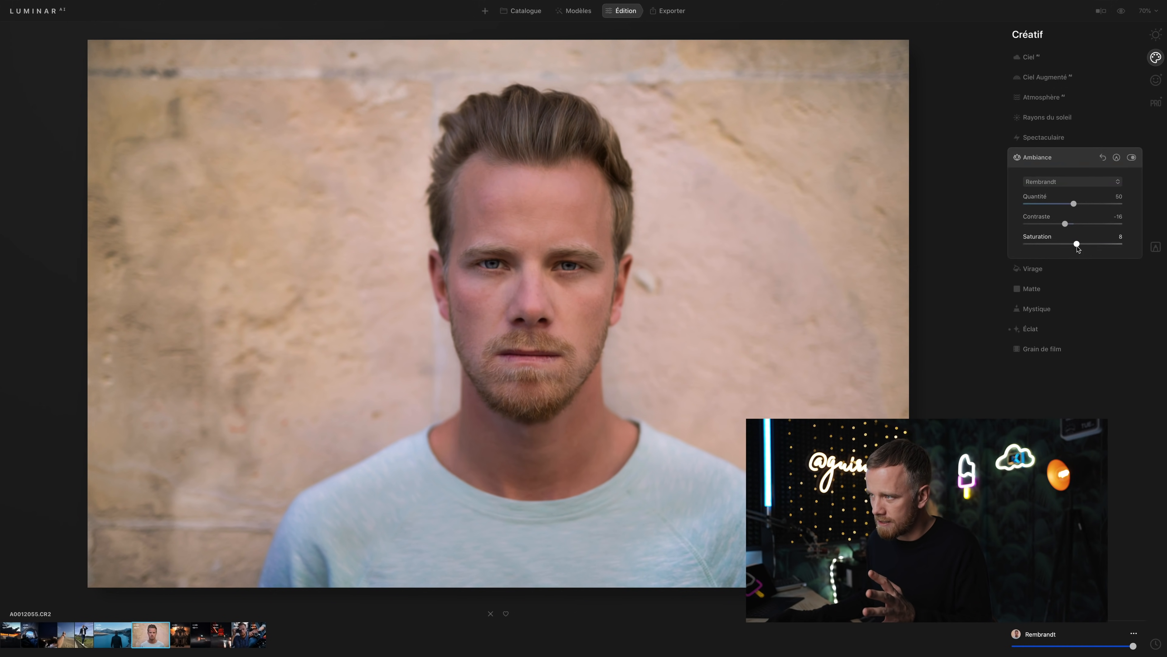
{"action": "left_click", "coordinate": [1037, 156]}
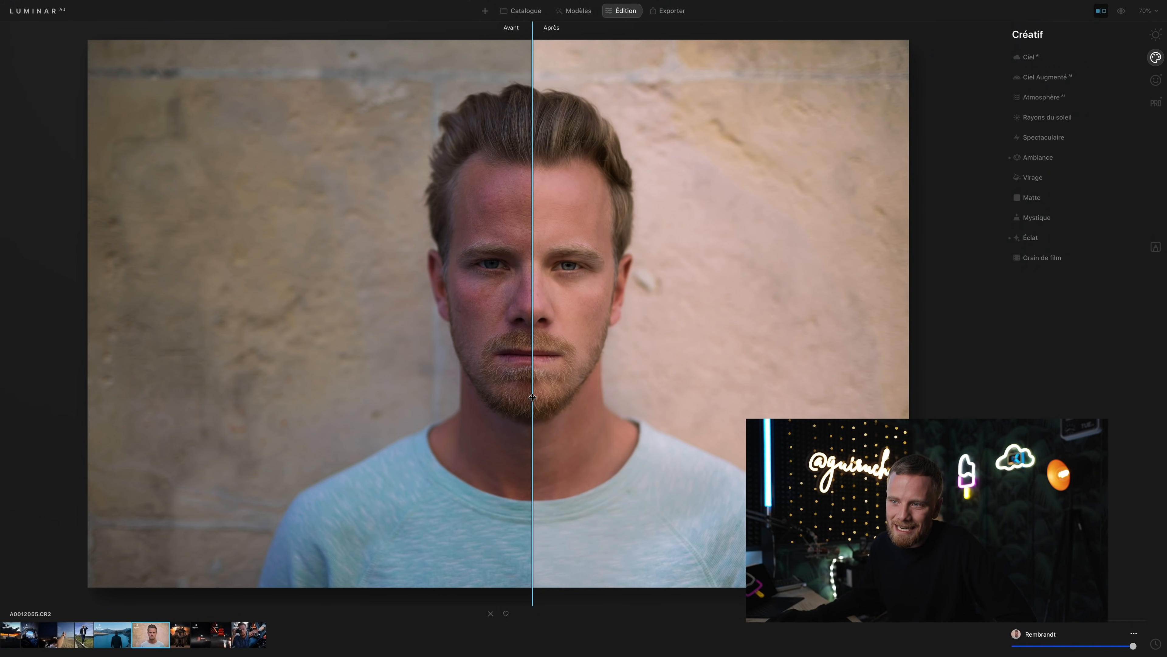
{"action": "key", "text": "backslash"}
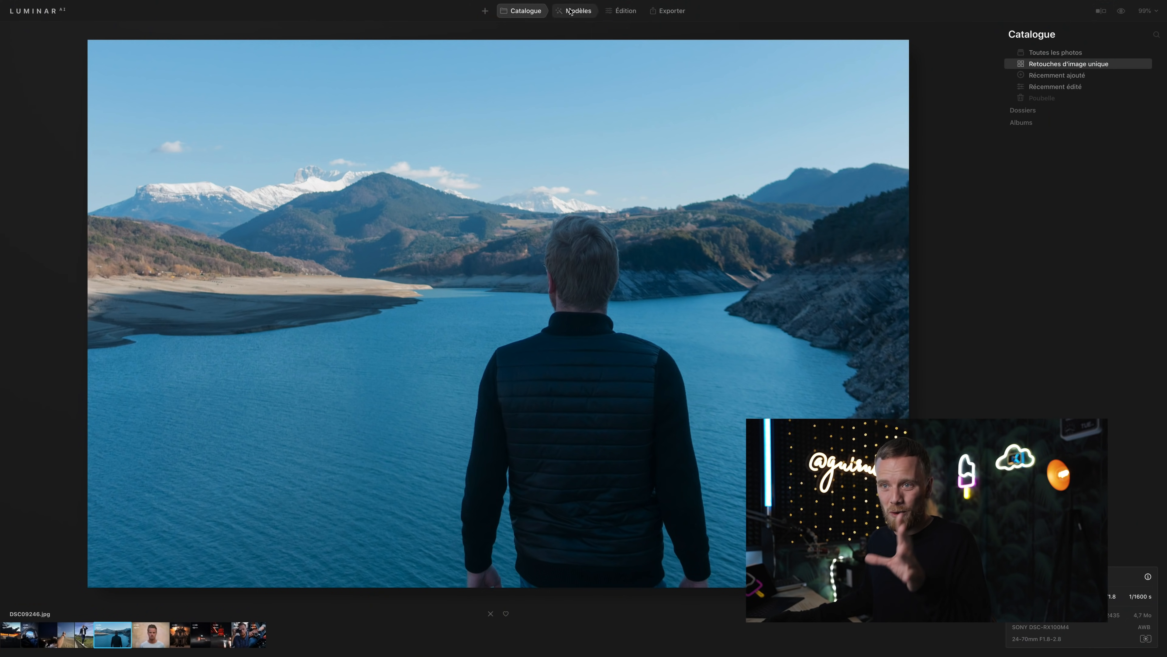
View the lake photo DSC09246.jpg enlarged, and open the Overcast template collection suggested for it.
{"action": "left_click", "coordinate": [283, 189]}
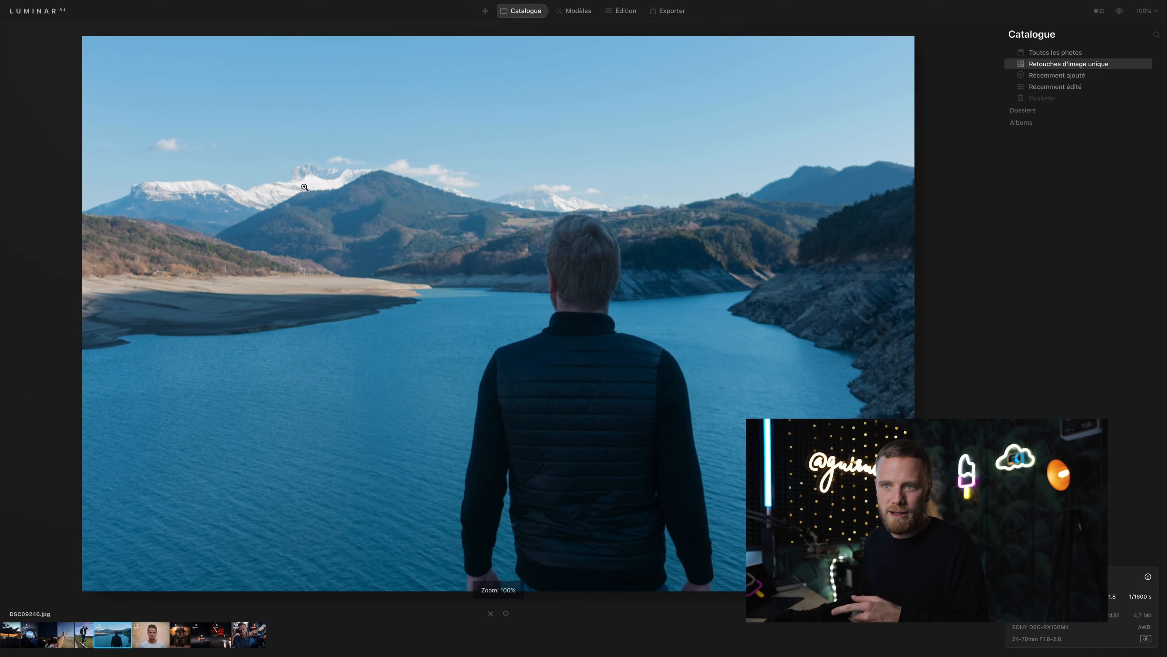
{"action": "left_click", "coordinate": [575, 10]}
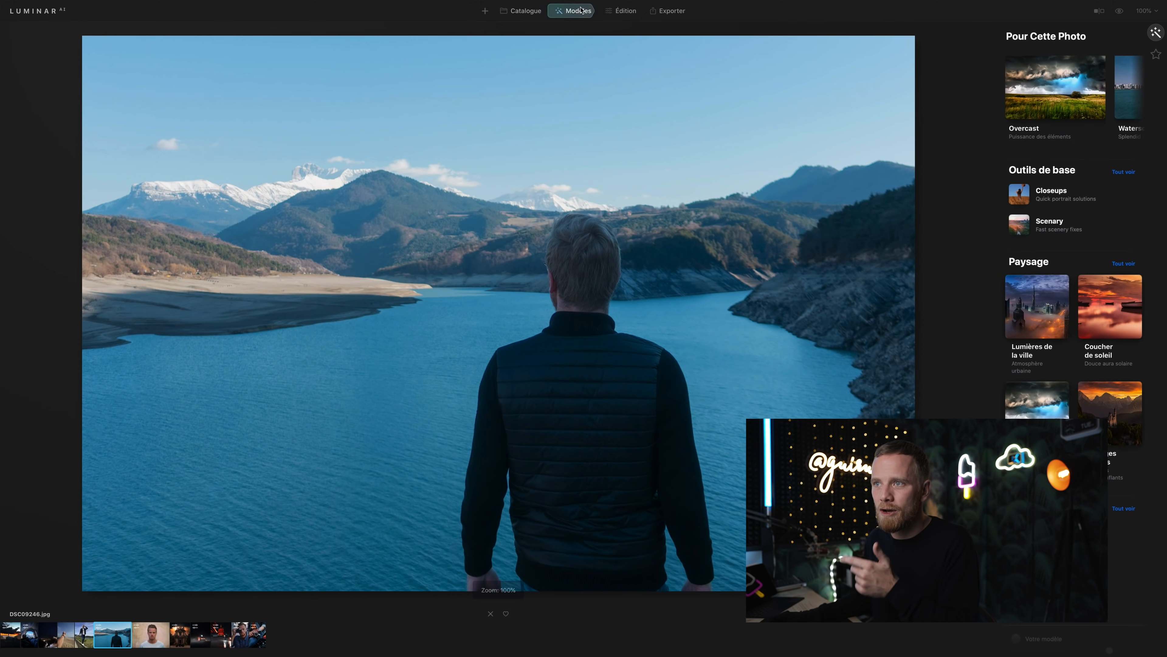
{"action": "left_click", "coordinate": [1058, 97]}
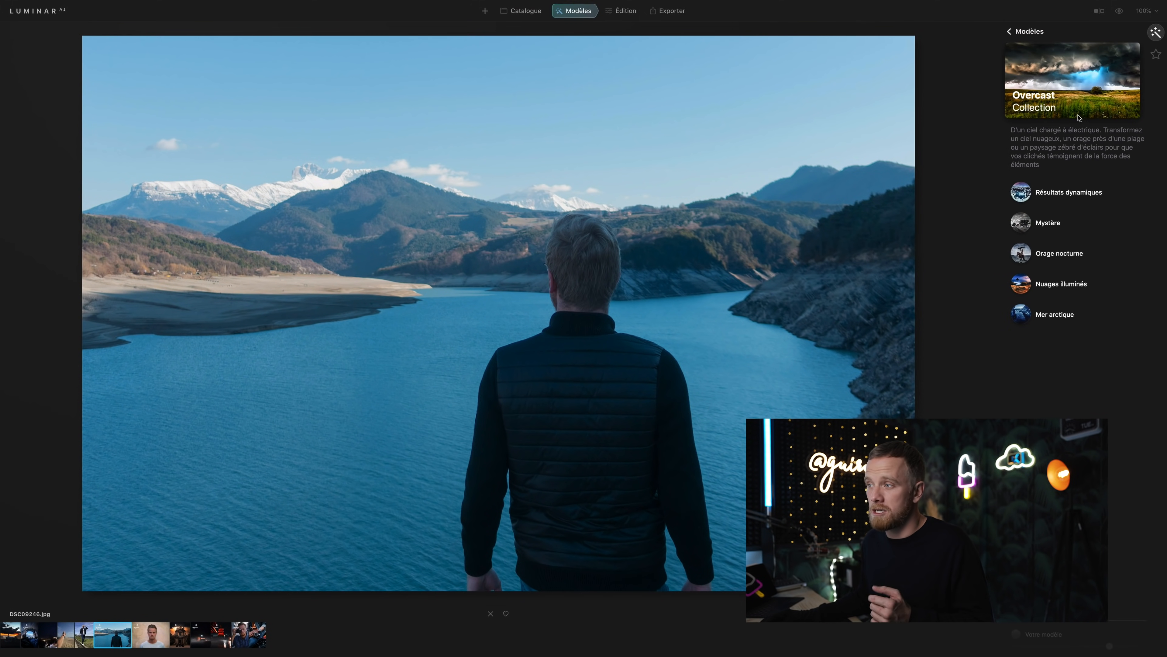
Try the Nuages illuminés, Orage nocturne and Mystère templates on the lake photo, and apply Résultats dynamiques.
{"action": "left_click", "coordinate": [1031, 275]}
{"action": "left_click", "coordinate": [1021, 255]}
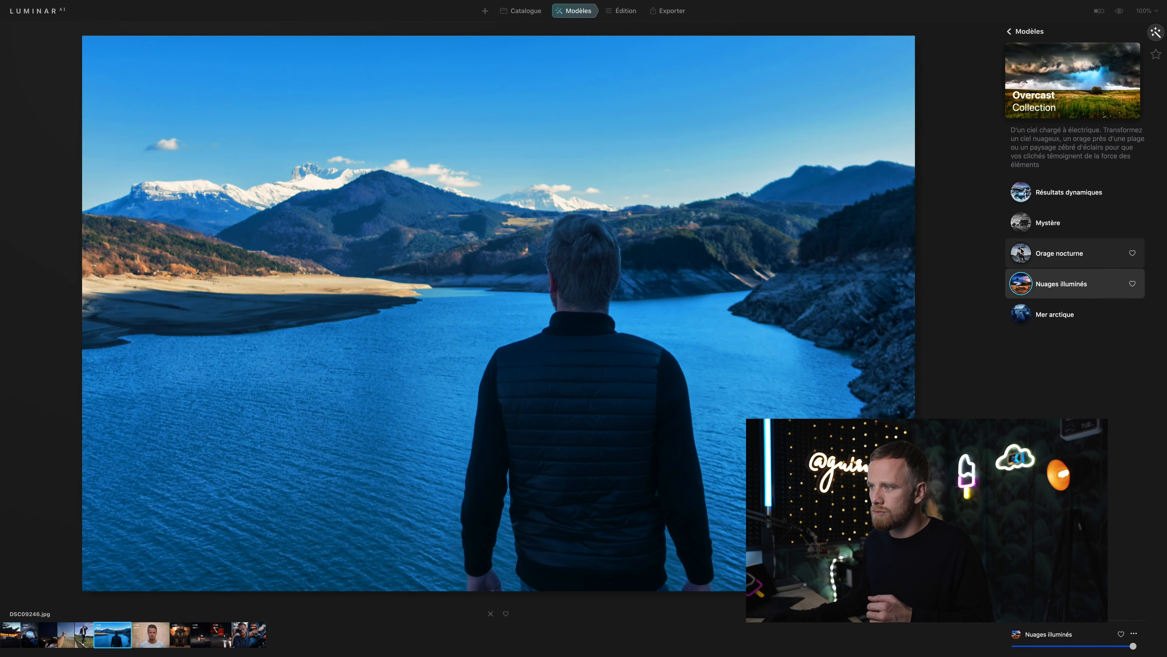
{"action": "left_click", "coordinate": [1025, 224]}
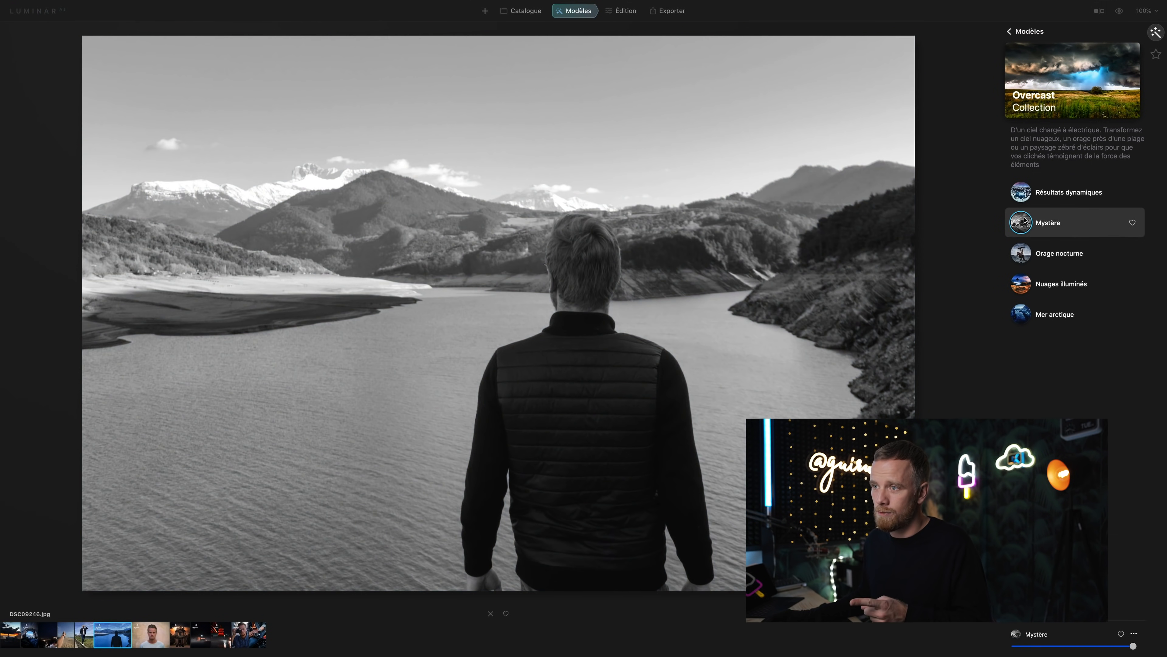
{"action": "left_click", "coordinate": [1026, 202]}
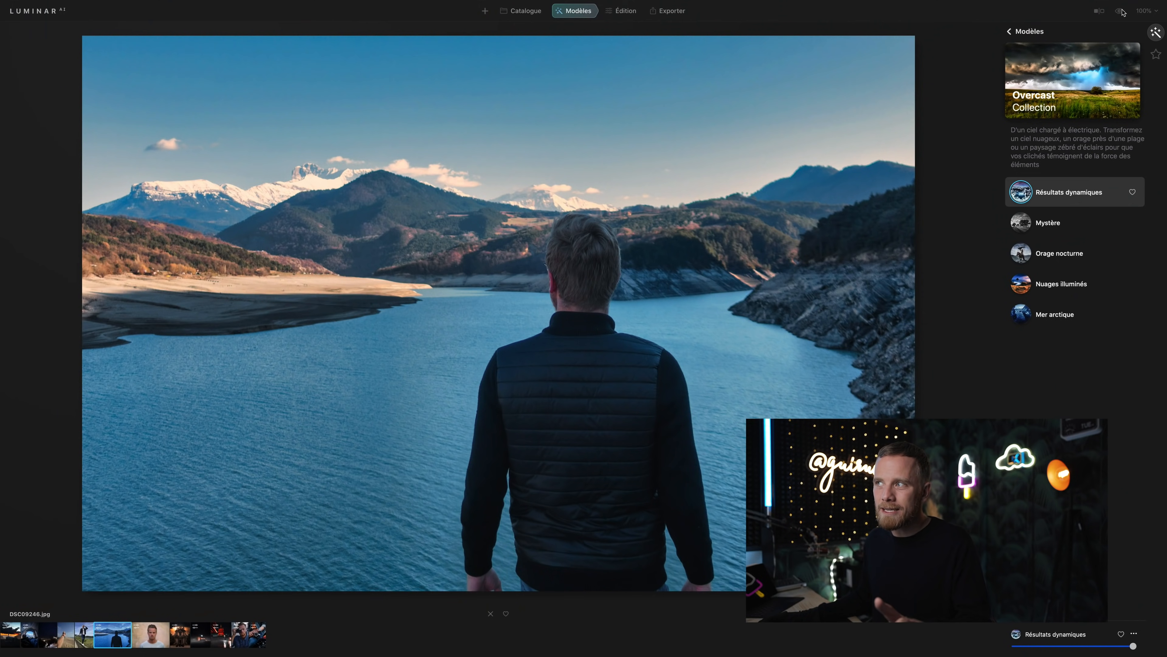
Compare the lake photo with its original, switching between the two versions twice.
{"action": "left_click", "coordinate": [1121, 11]}
{"action": "left_click", "coordinate": [1122, 12]}
{"action": "left_click", "coordinate": [1121, 11]}
{"action": "left_click", "coordinate": [1121, 12]}
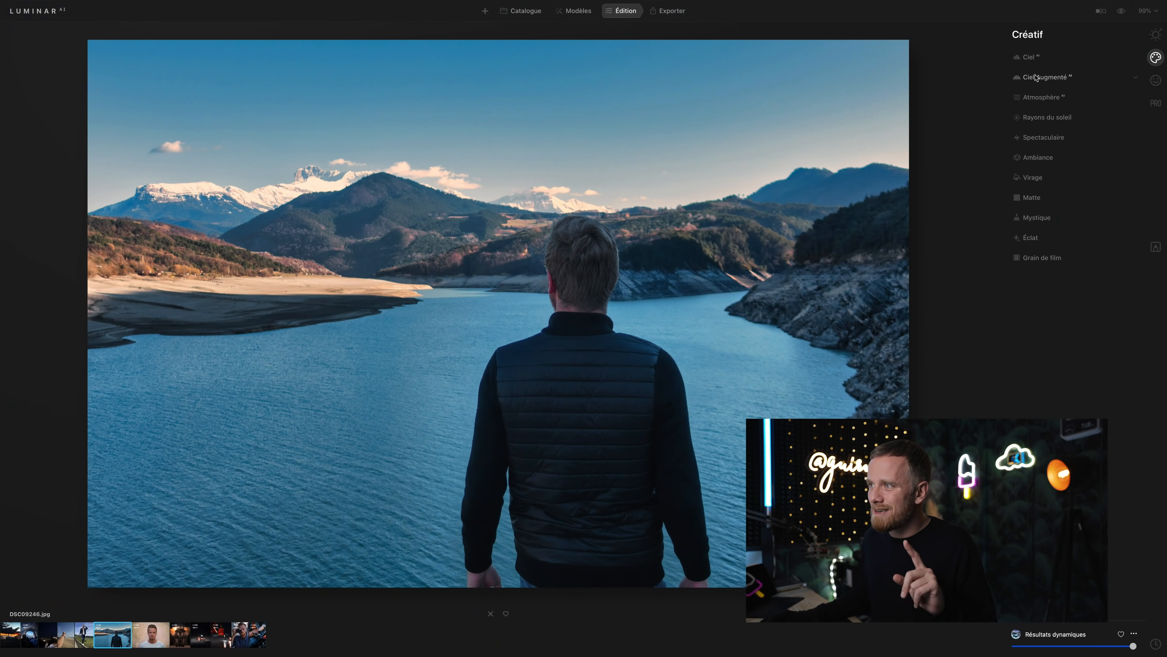
Open the Ciel sky replacement settings, and browse the Ciels packs on the Luminar Marketplace website.
{"action": "left_click", "coordinate": [1026, 63]}
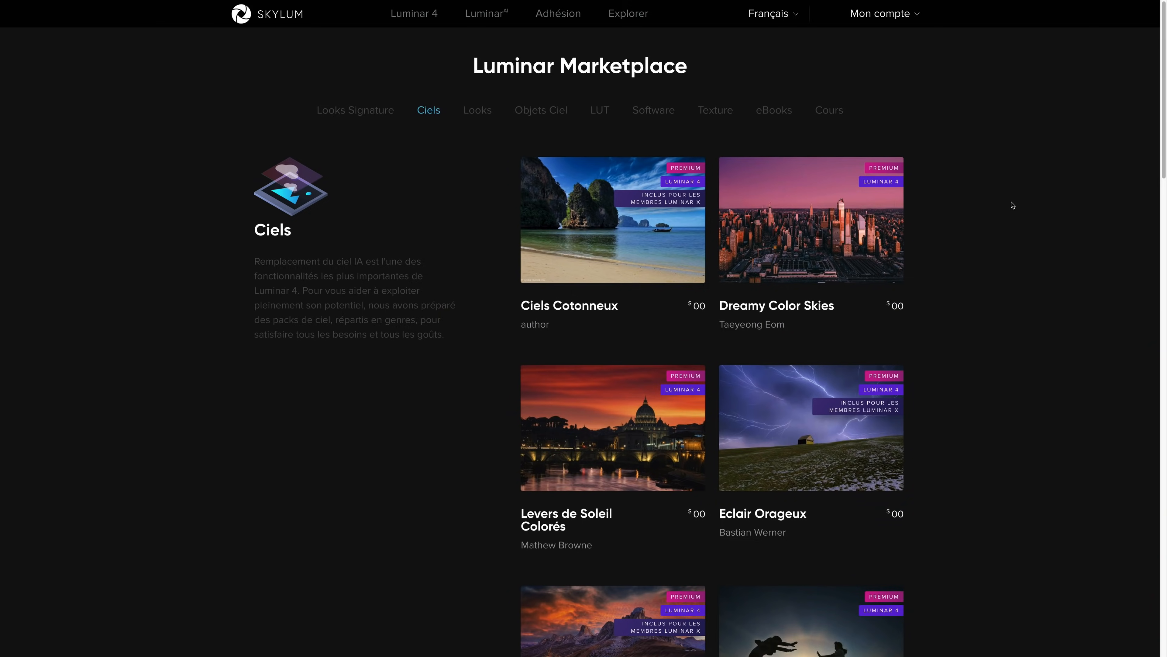
{"action": "scroll", "coordinate": [1012, 203], "scroll_direction": "down", "scroll_amount": 4}
{"action": "scroll", "coordinate": [1013, 203], "scroll_direction": "down", "scroll_amount": 8}
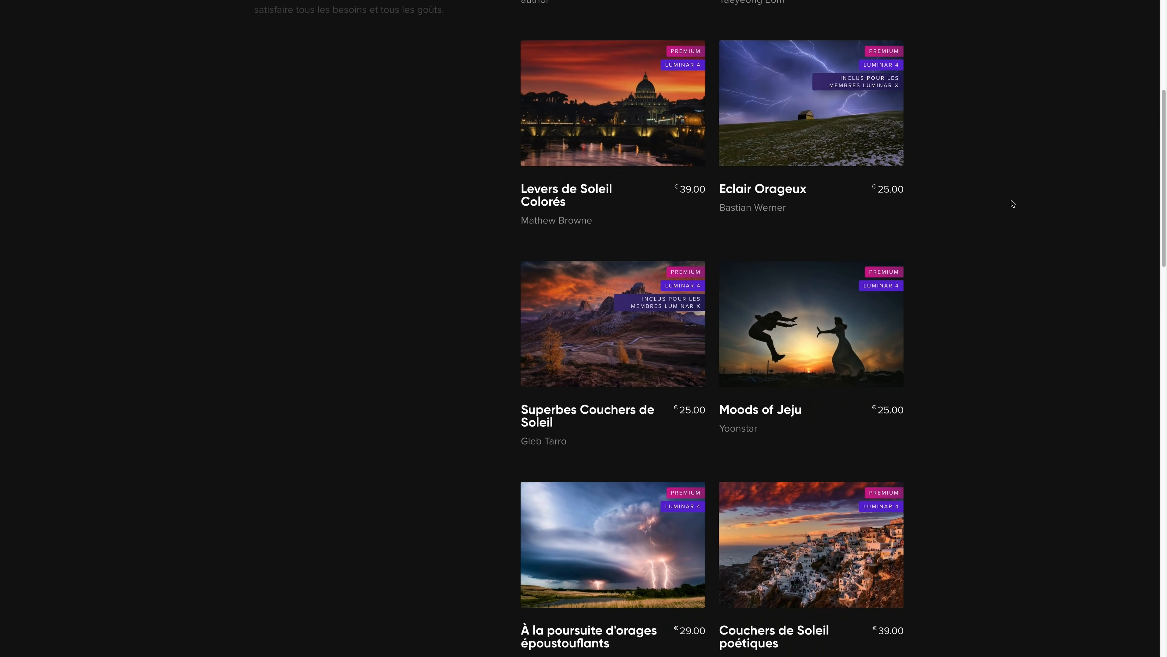
{"action": "scroll", "coordinate": [1013, 202], "scroll_direction": "down", "scroll_amount": 13}
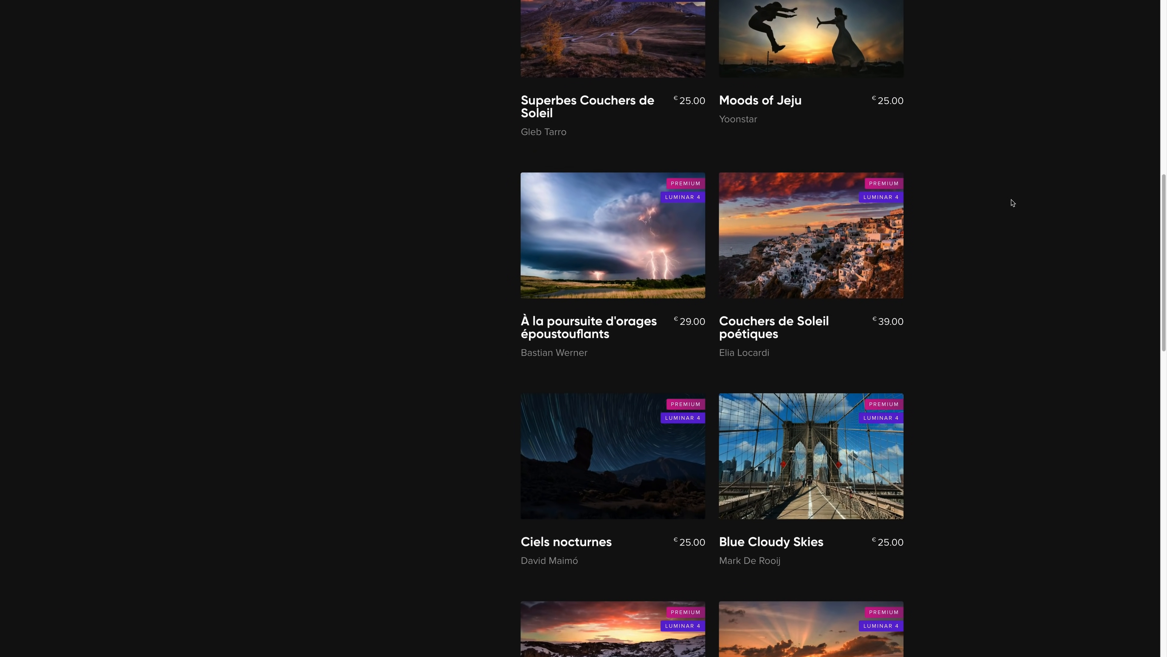
{"action": "scroll", "coordinate": [1012, 203], "scroll_direction": "down", "scroll_amount": 13}
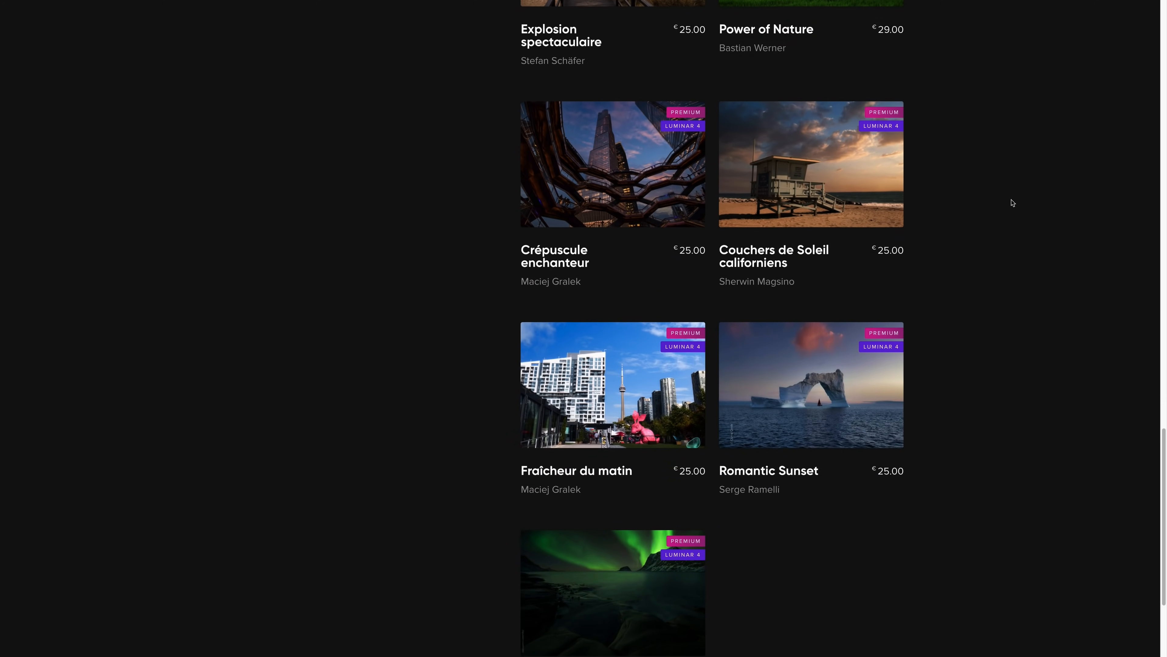
{"action": "scroll", "coordinate": [1013, 203], "scroll_direction": "up", "scroll_amount": 2}
{"action": "scroll", "coordinate": [1013, 202], "scroll_direction": "up", "scroll_amount": 20}
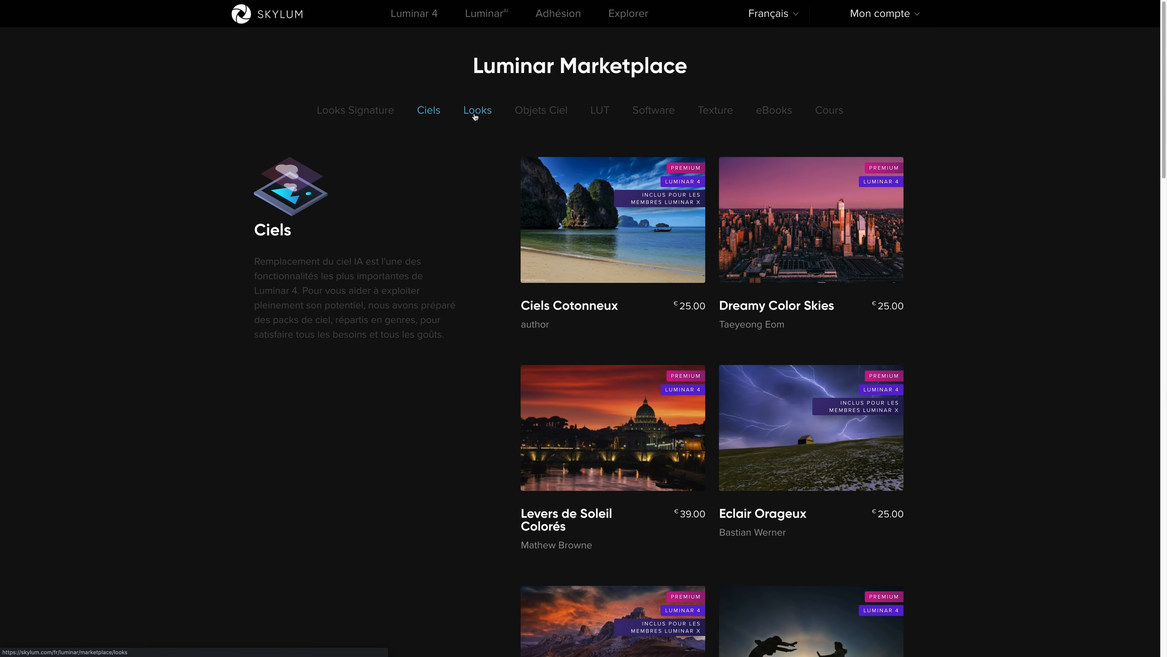
View the marketplace's Looks and Objets Ciel categories, and go through the preview images of the Stunning Northern Lights pack.
{"action": "left_click", "coordinate": [476, 112]}
{"action": "left_click", "coordinate": [538, 113]}
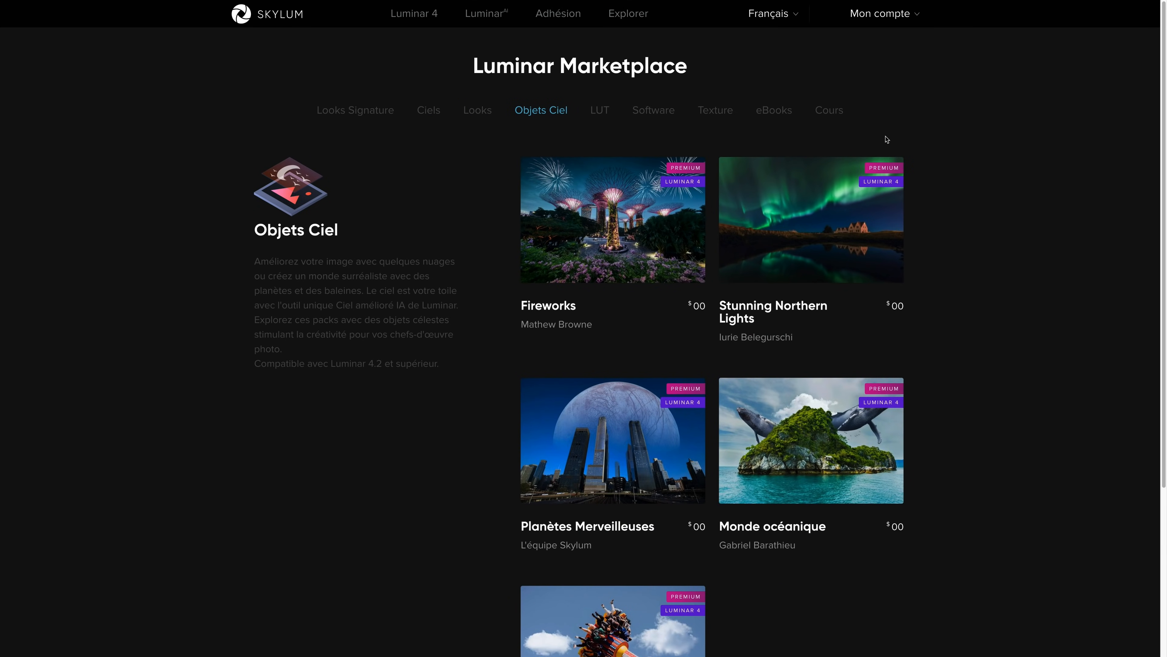
{"action": "mouse_move", "coordinate": [773, 255]}
{"action": "left_click", "coordinate": [841, 240]}
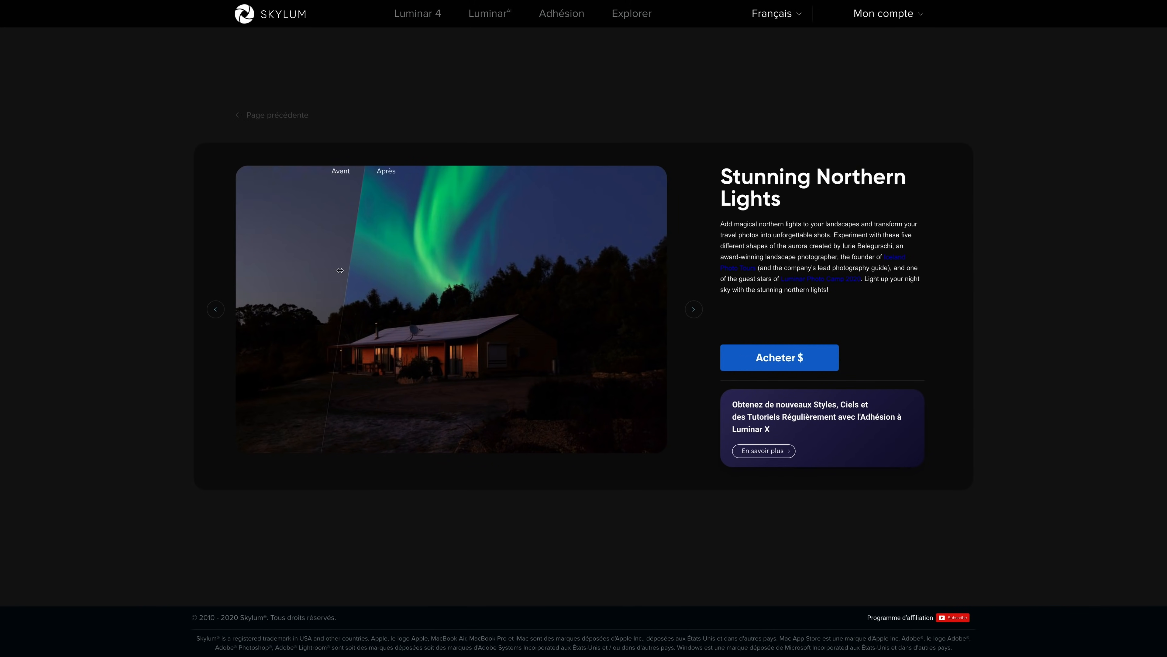
{"action": "left_click", "coordinate": [694, 310]}
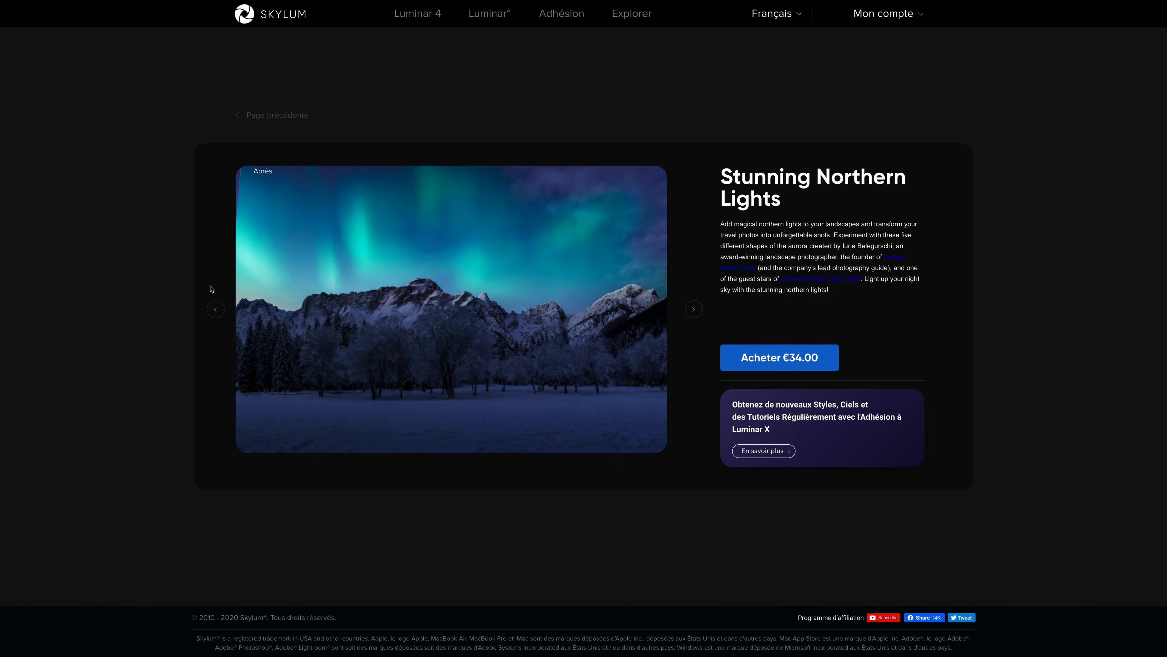
{"action": "left_click", "coordinate": [694, 308]}
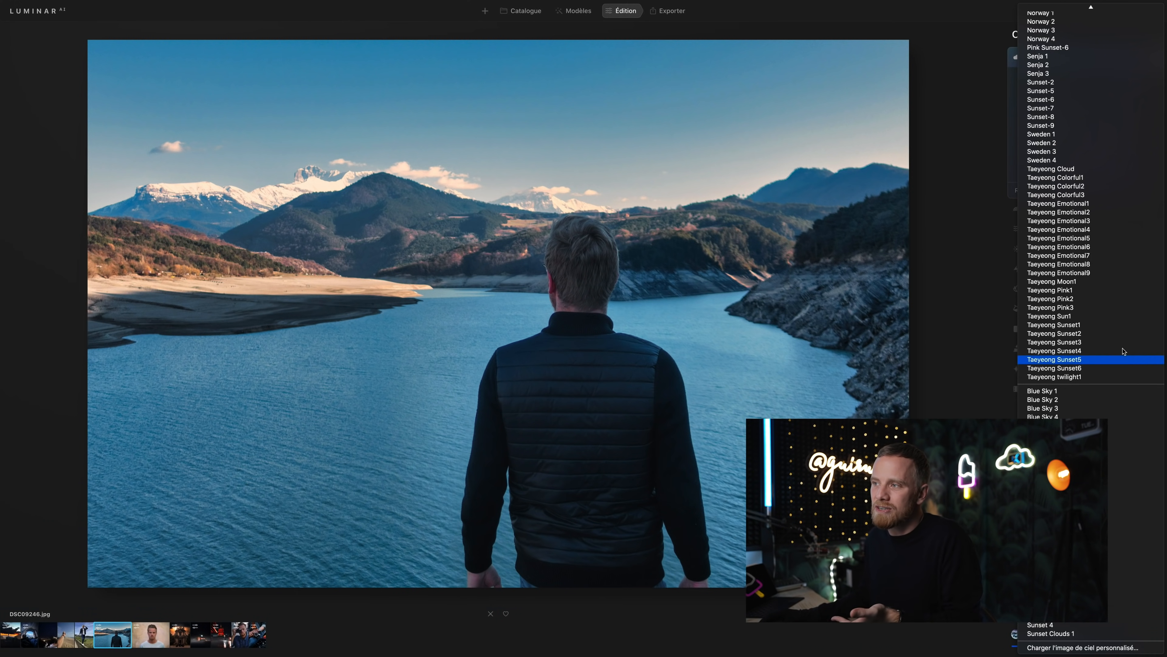
Back in Luminar AI, replace the lake photo's sky with Taeyeong Moon1 and leave the Ciel effect switched on.
{"action": "scroll", "coordinate": [1131, 335], "scroll_direction": "up", "scroll_amount": 10}
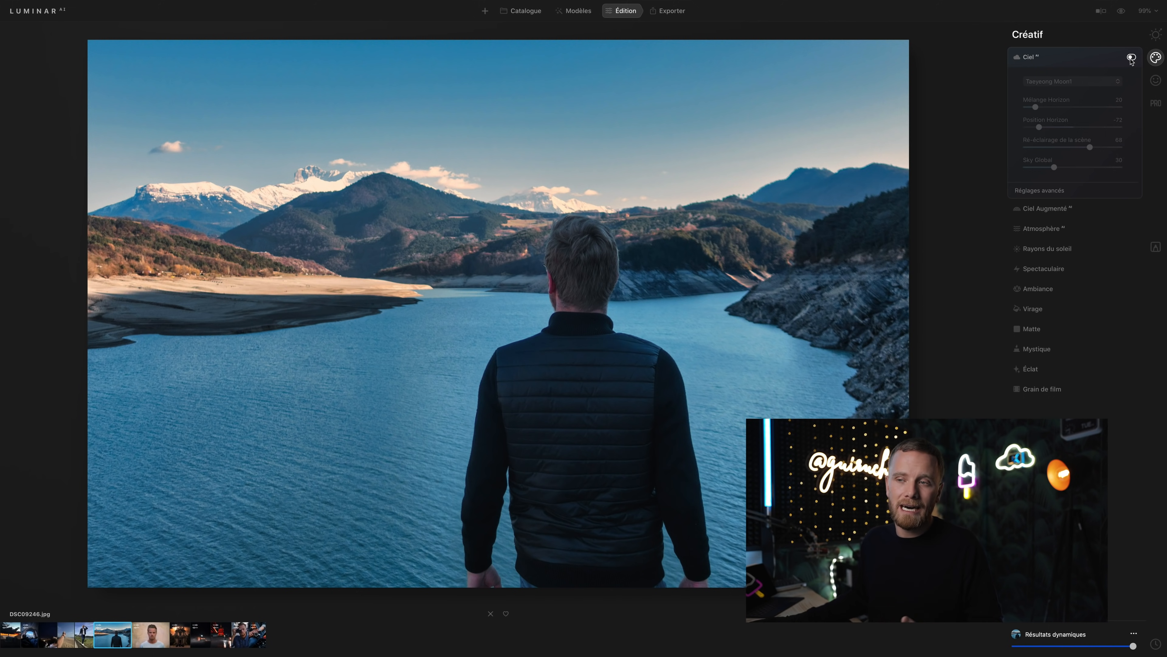
{"action": "left_click", "coordinate": [1131, 58]}
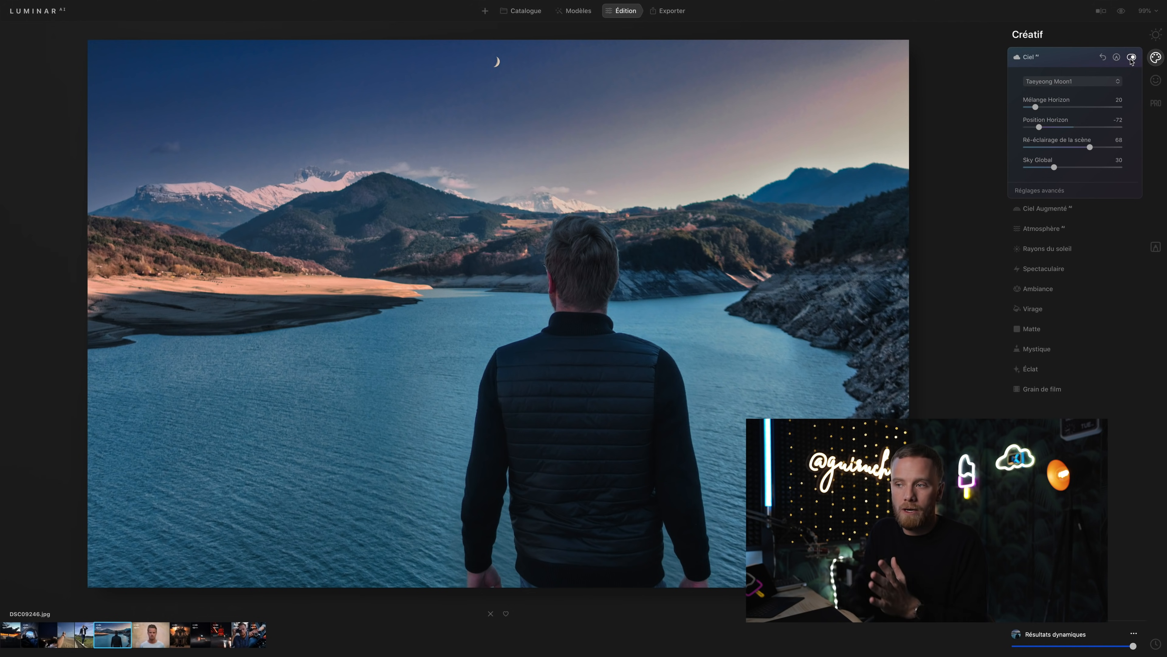
Open the plane wreck photo GUI04446.ARW and compare its edited and original versions zoomed in around the standing figure.
{"action": "left_click", "coordinate": [5, 631]}
{"action": "key", "text": "ctrl+plus"}
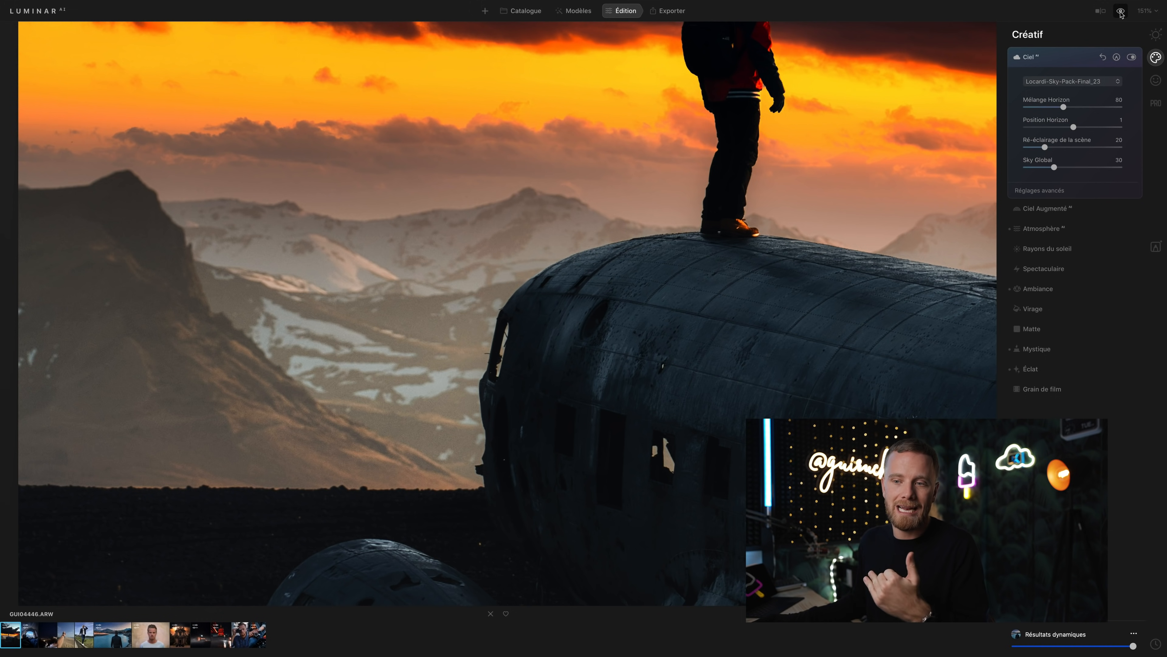
{"action": "left_click", "coordinate": [1121, 11]}
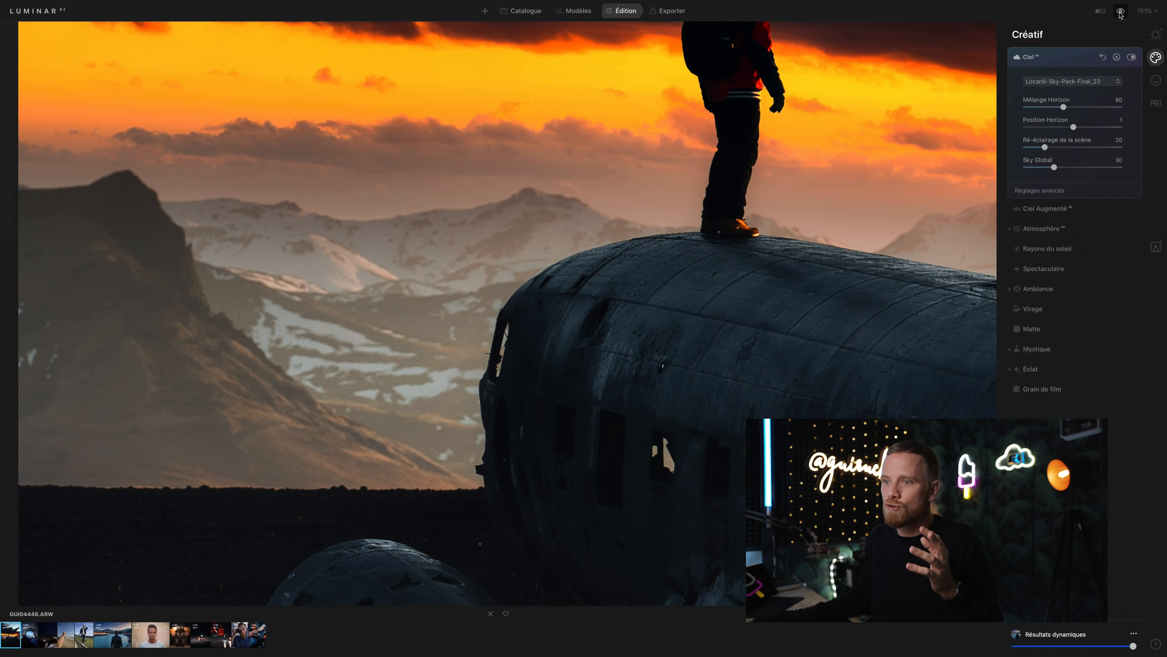
{"action": "left_click", "coordinate": [1119, 13]}
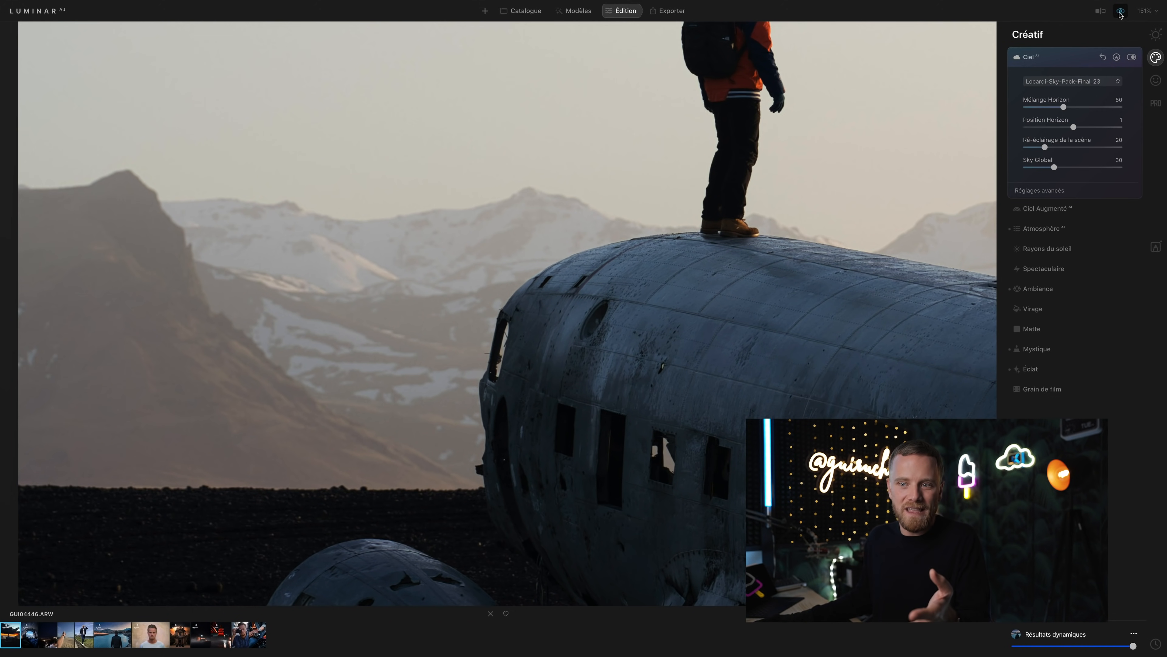
{"action": "left_click", "coordinate": [1119, 13]}
{"action": "scroll", "coordinate": [753, 335], "scroll_direction": "down", "scroll_amount": 5}
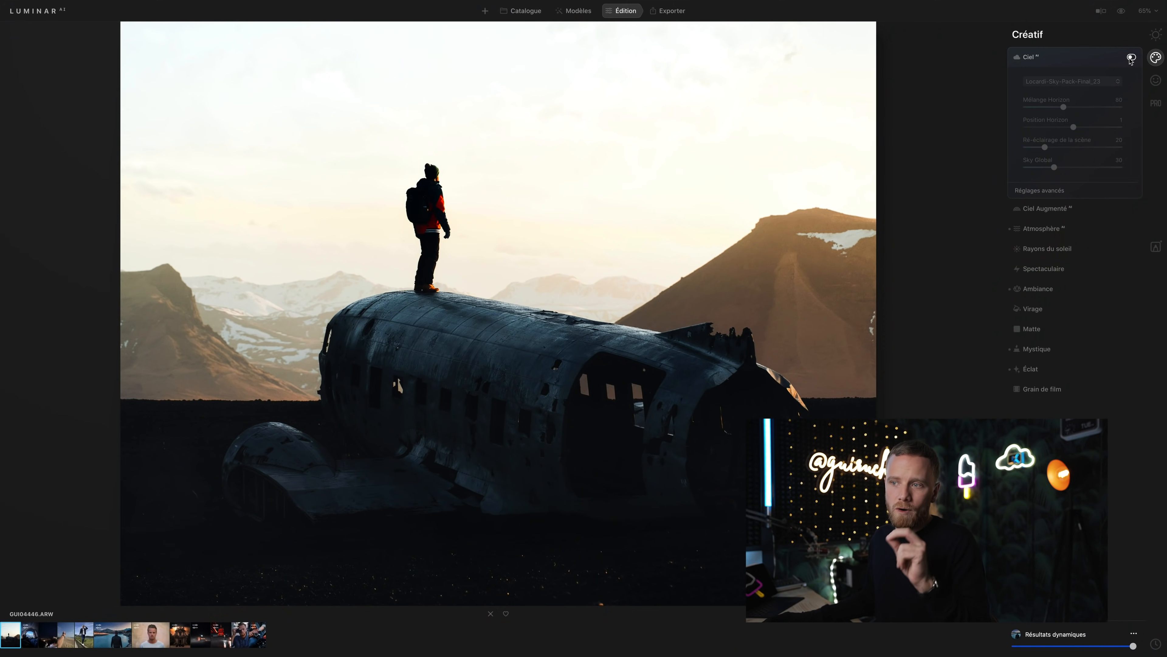
Compare the plane wreck photo with the Ciel sky replacement off and on.
{"action": "left_click", "coordinate": [1131, 58]}
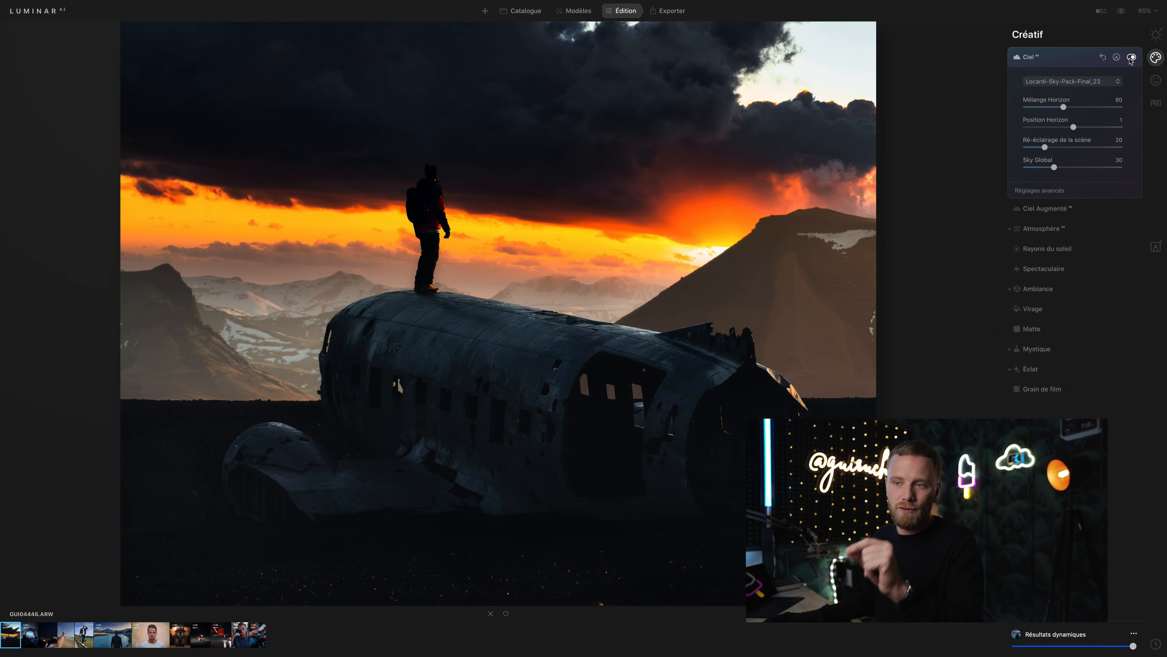
{"action": "left_click", "coordinate": [1132, 58]}
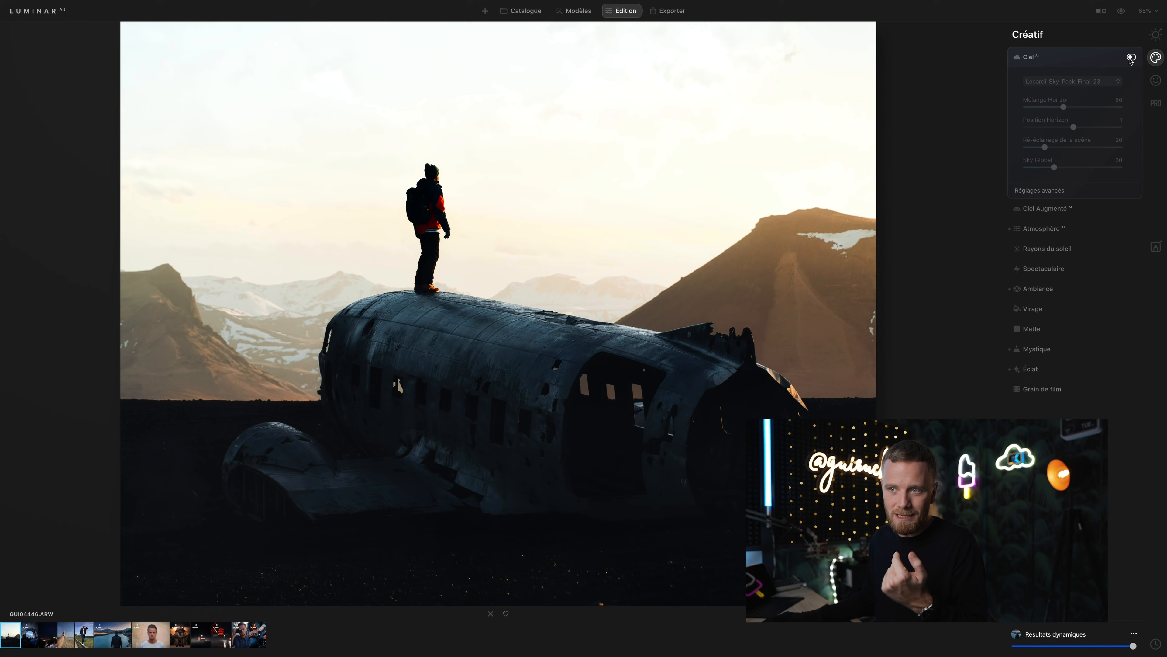
{"action": "left_click", "coordinate": [1131, 57]}
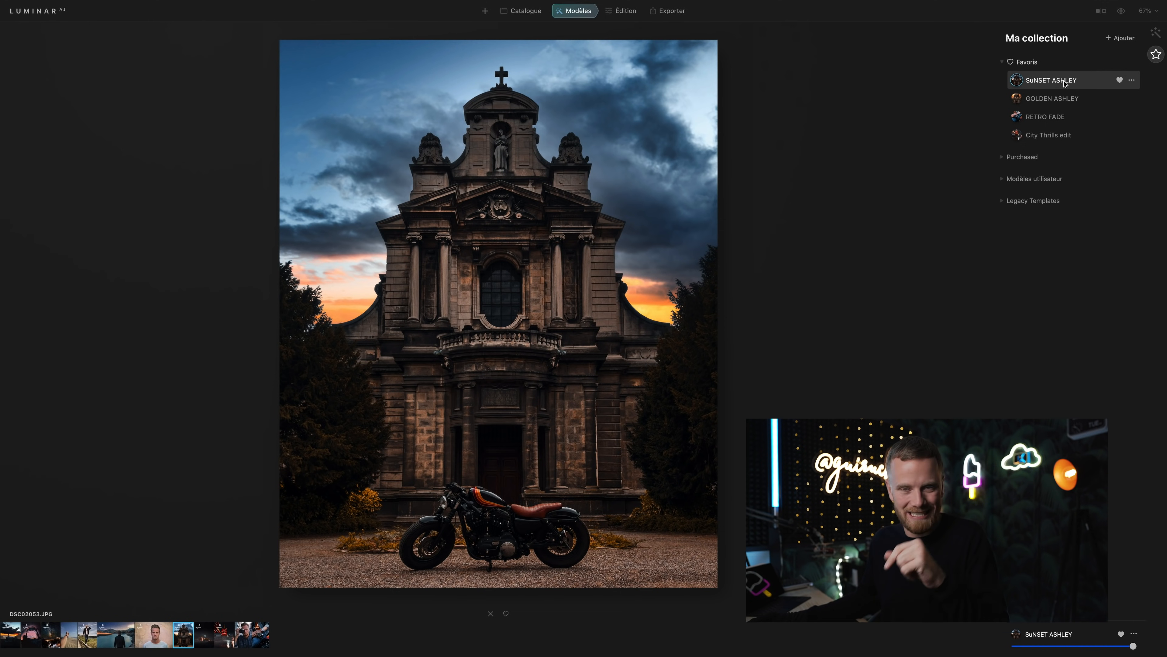
Compare the GOLDEN ASHLEY and SuNSET ASHLEY templates on the church and motorcycle photo, and check SuNSET ASHLEY against the original.
{"action": "left_click", "coordinate": [1050, 98]}
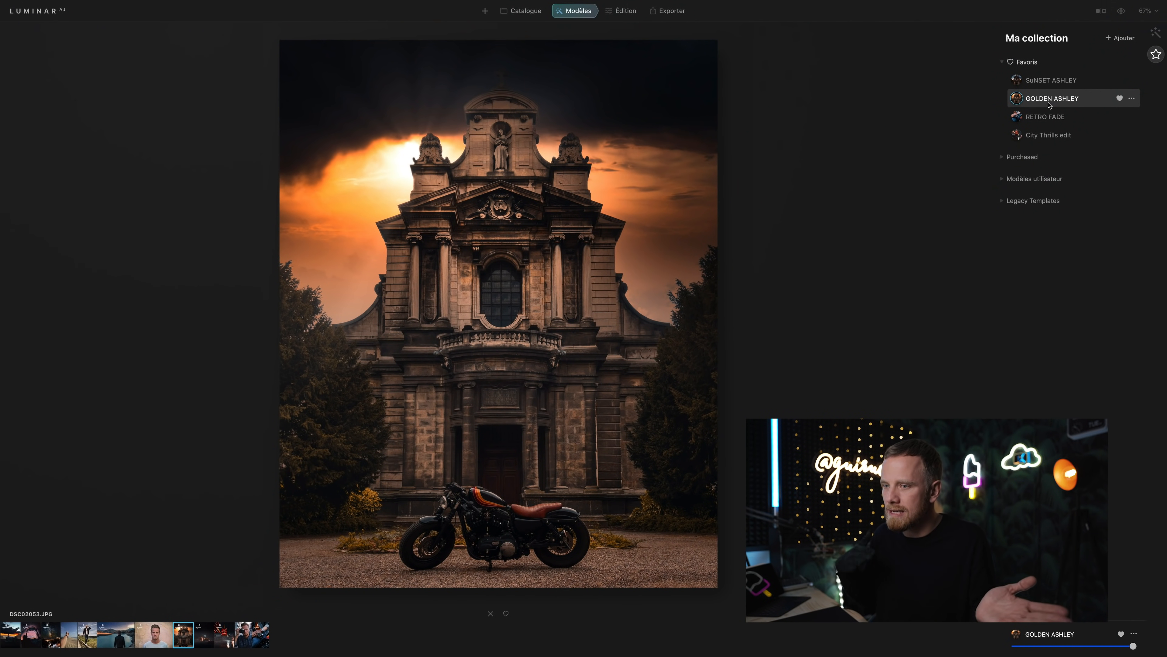
{"action": "left_click", "coordinate": [1051, 81]}
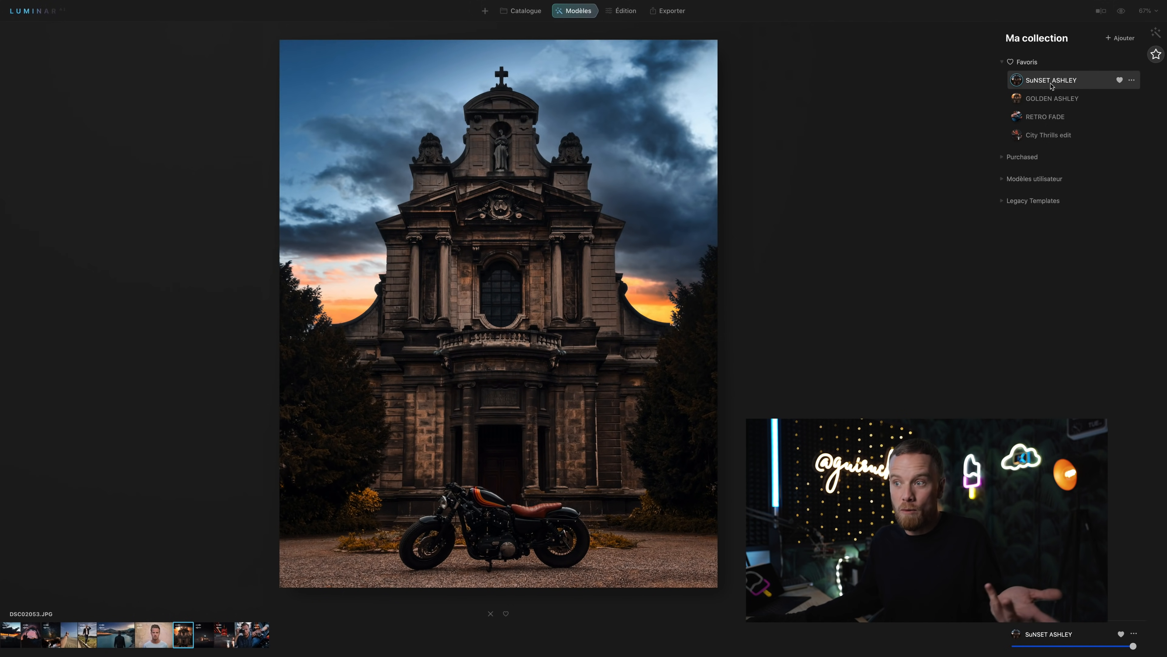
{"action": "left_click", "coordinate": [1121, 12]}
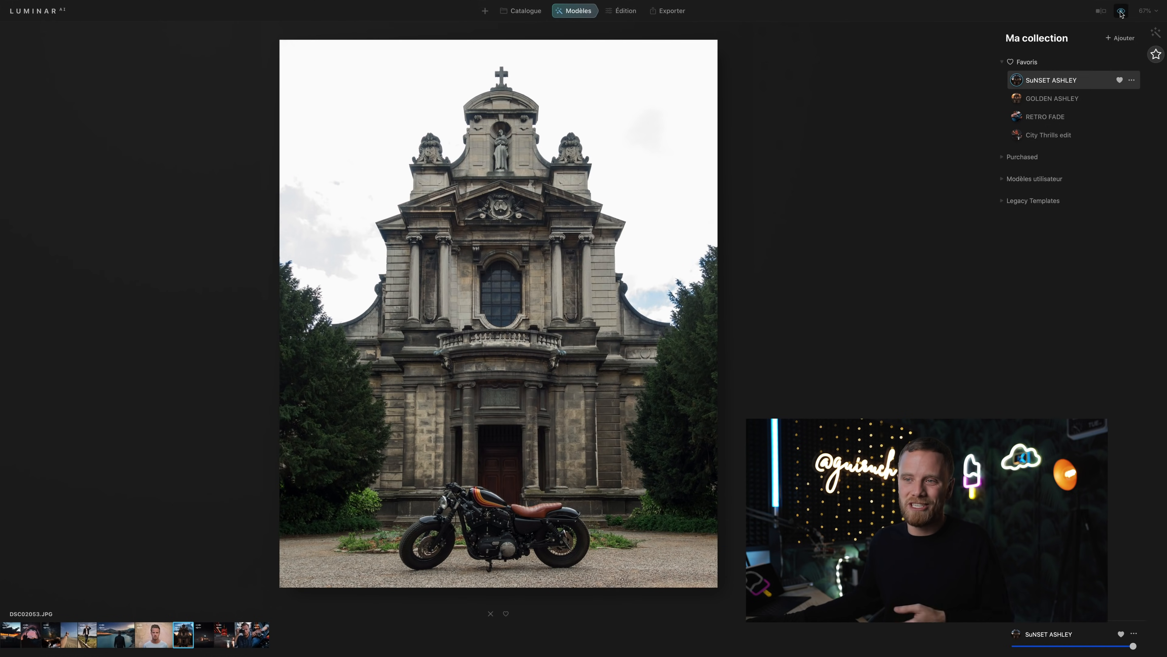
{"action": "left_click", "coordinate": [1122, 12]}
{"action": "left_click", "coordinate": [1121, 12]}
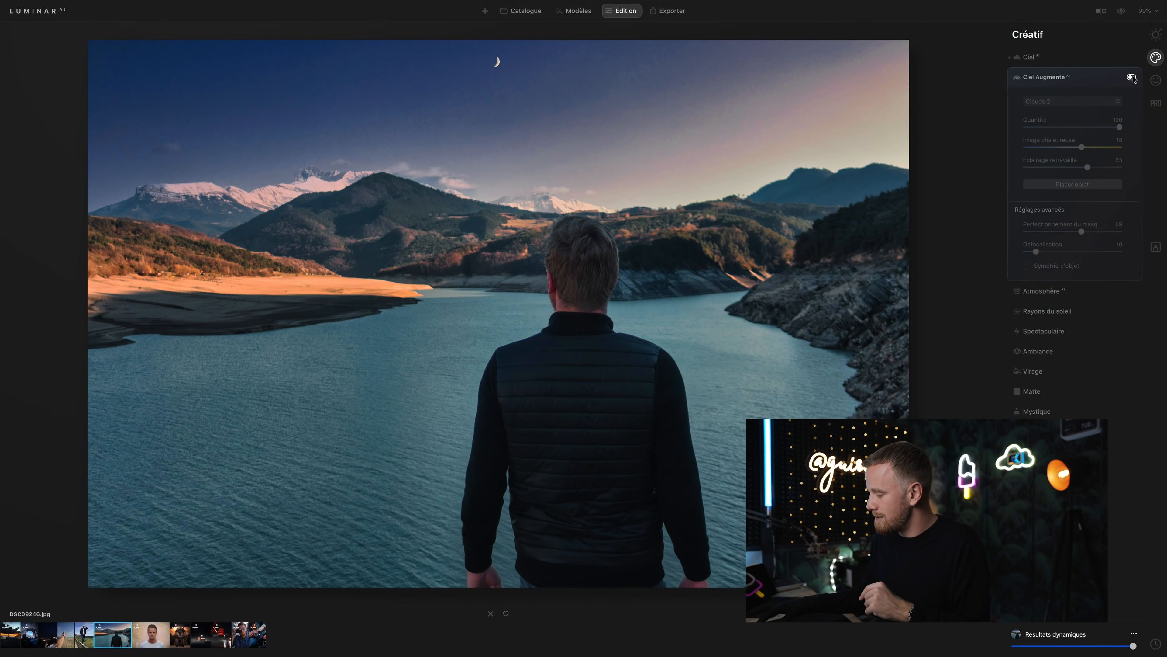
Switch on the Ciel Augmenté effect with the Clouds 2 object on the lake photo.
{"action": "left_click", "coordinate": [1132, 78]}
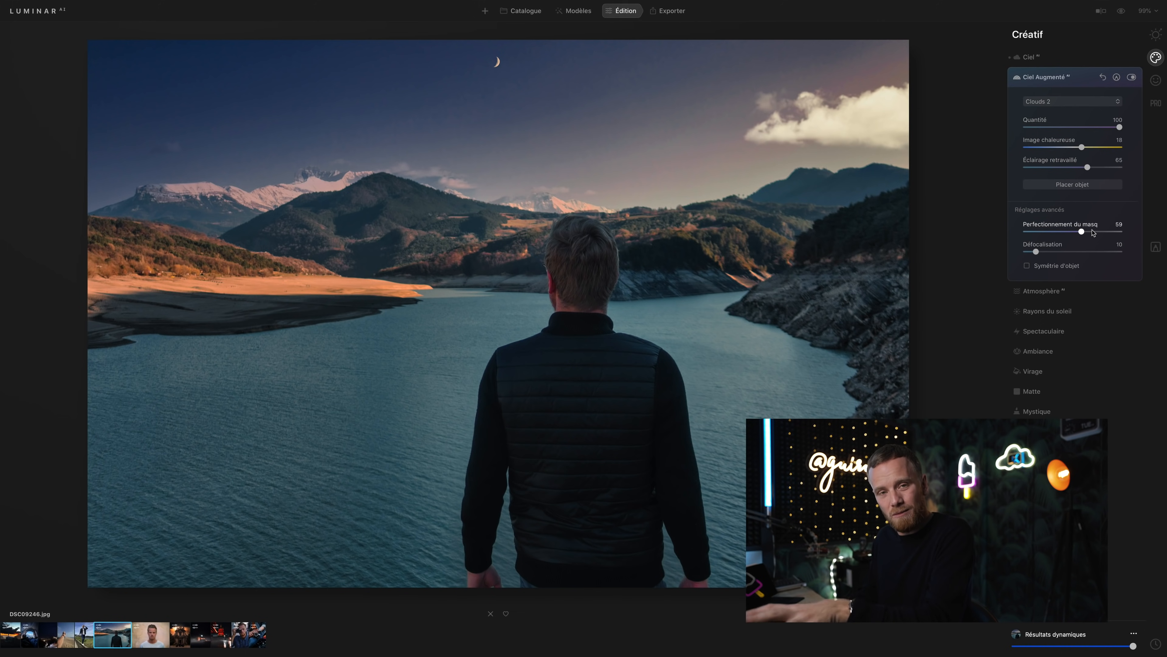
Reposition the Clouds 2 object from above the hills on the right of the lake photo's sky to its left side.
{"action": "left_click", "coordinate": [1073, 184]}
{"action": "left_click_drag", "start_coordinate": [801, 123], "coordinate": [221, 130]}
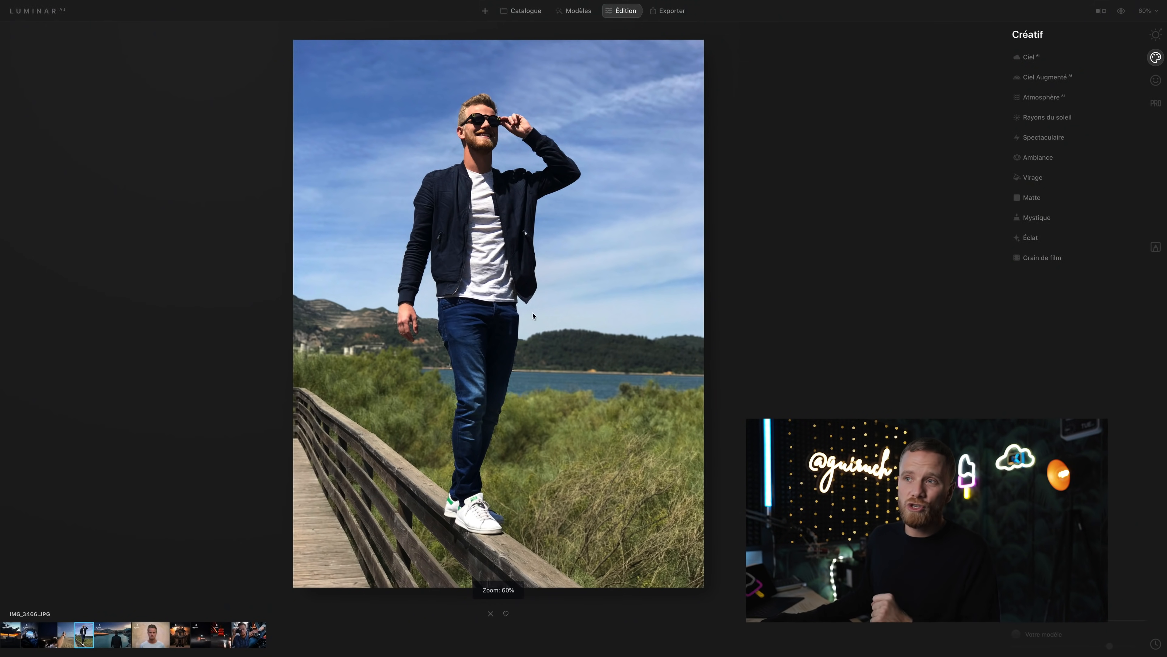
Try the Nighthawks template from the Influencer collection on photo IMG_3466.JPG and replace it with Cozy Den.
{"action": "left_click", "coordinate": [589, 14]}
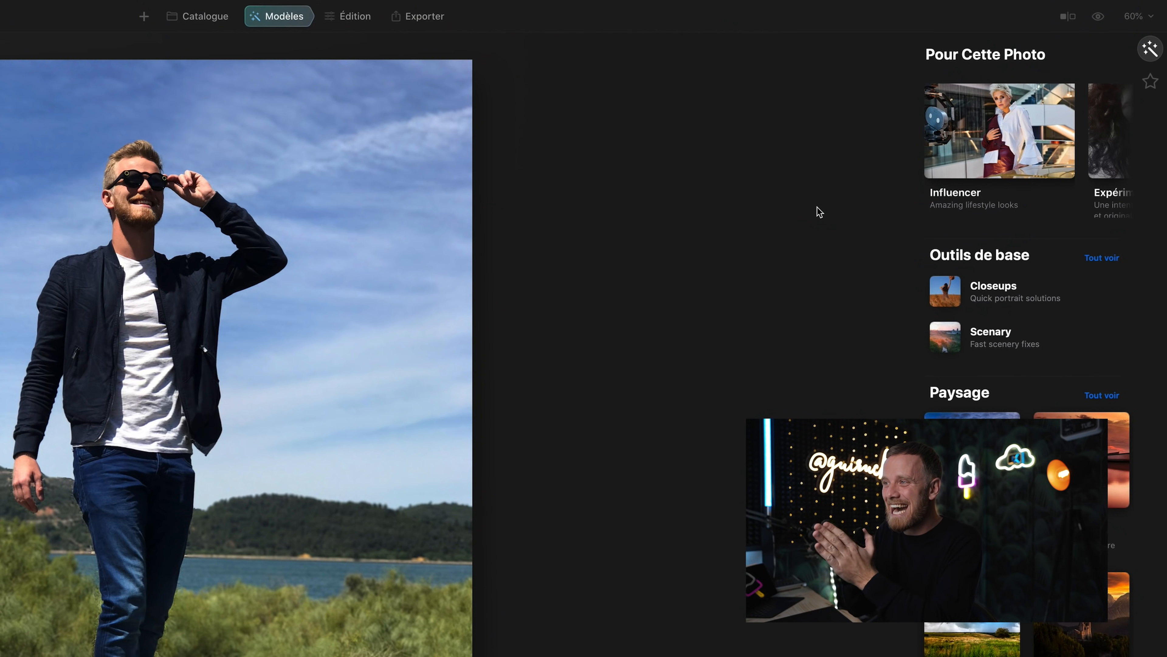
{"action": "left_click", "coordinate": [1031, 145]}
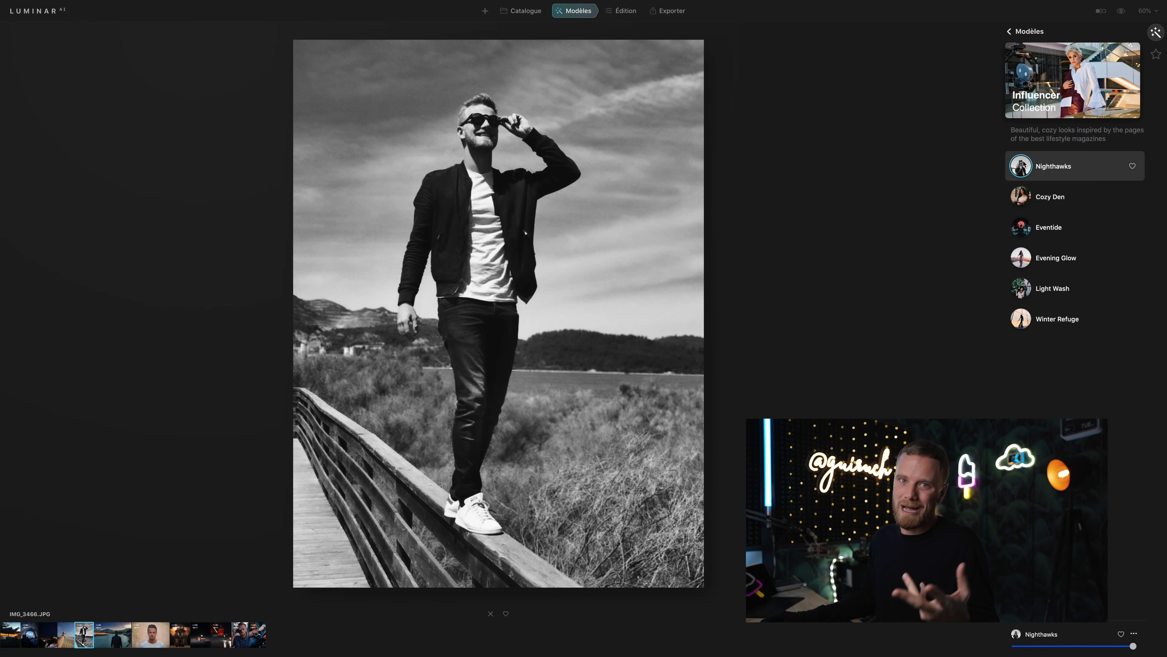
{"action": "left_click", "coordinate": [1051, 198]}
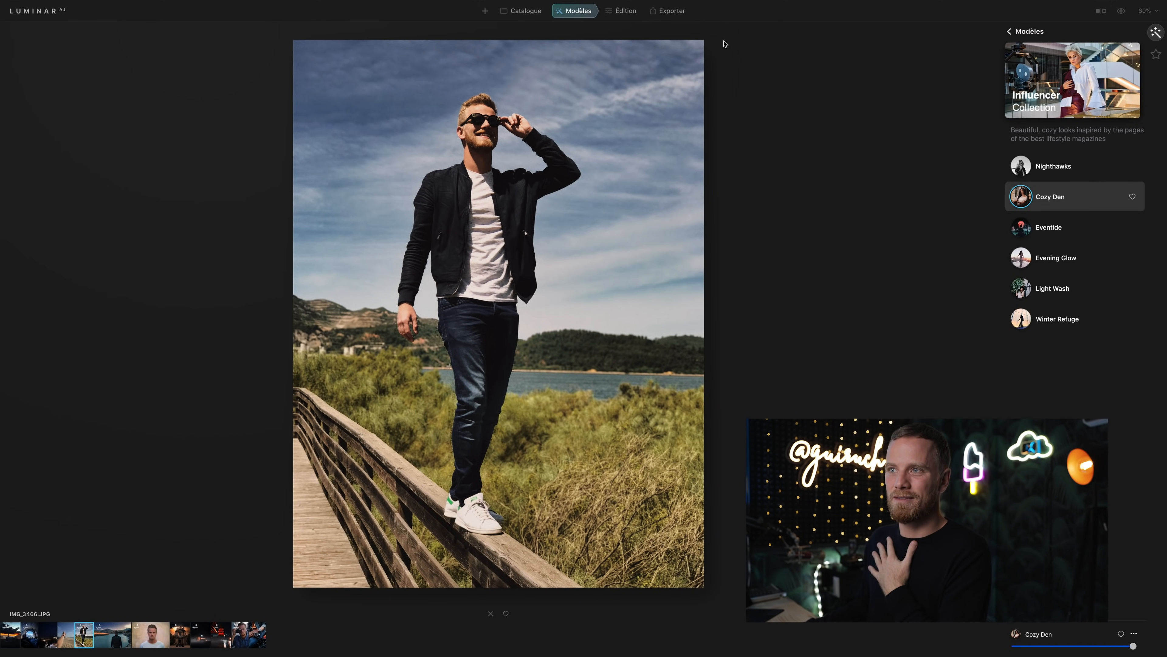
Set the Corps body reshaping amount to 8 for the standing man and compare the effect off and on.
{"action": "left_click", "coordinate": [622, 11]}
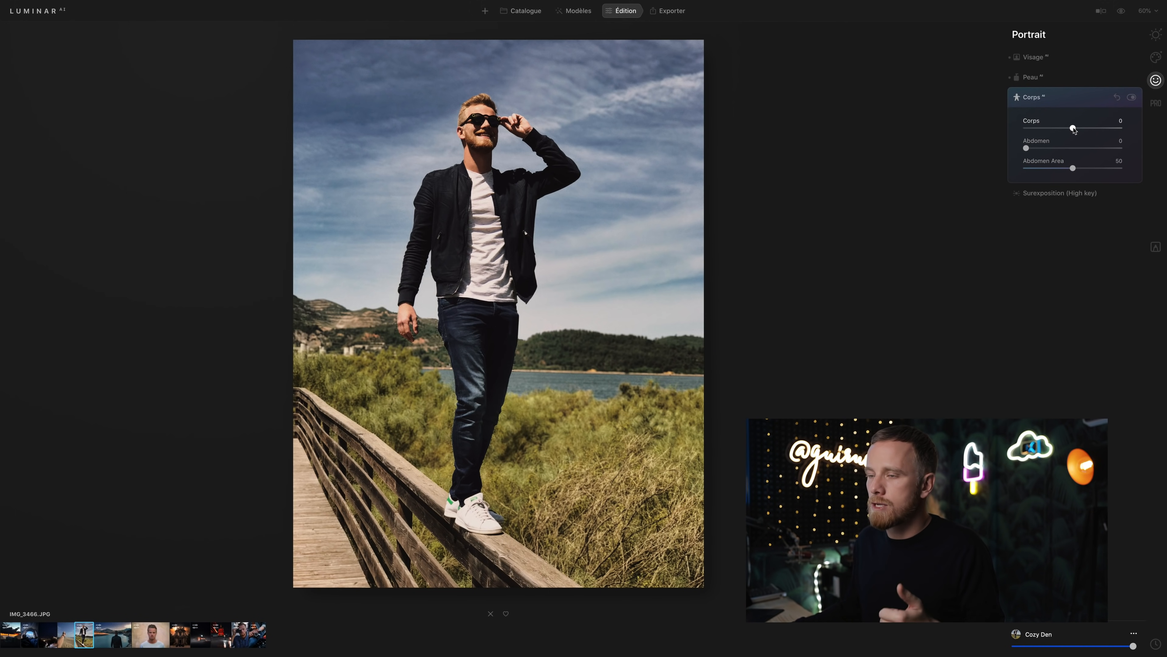
{"action": "left_click_drag", "start_coordinate": [1084, 128], "coordinate": [1090, 127]}
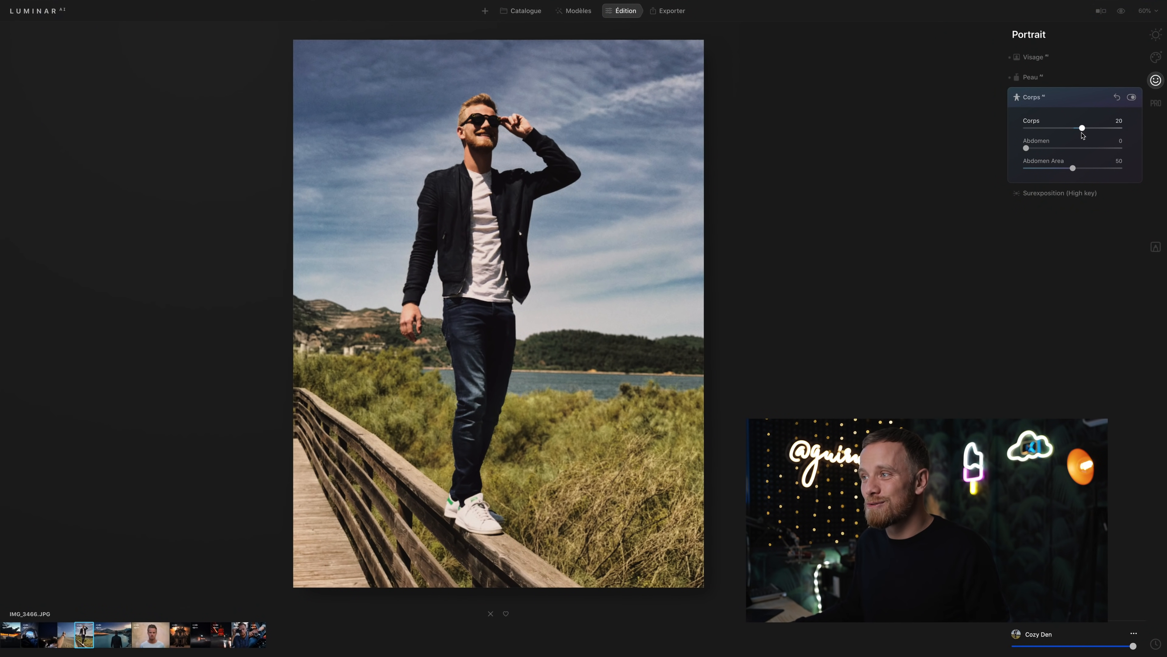
{"action": "left_click_drag", "start_coordinate": [1082, 132], "coordinate": [1079, 132]}
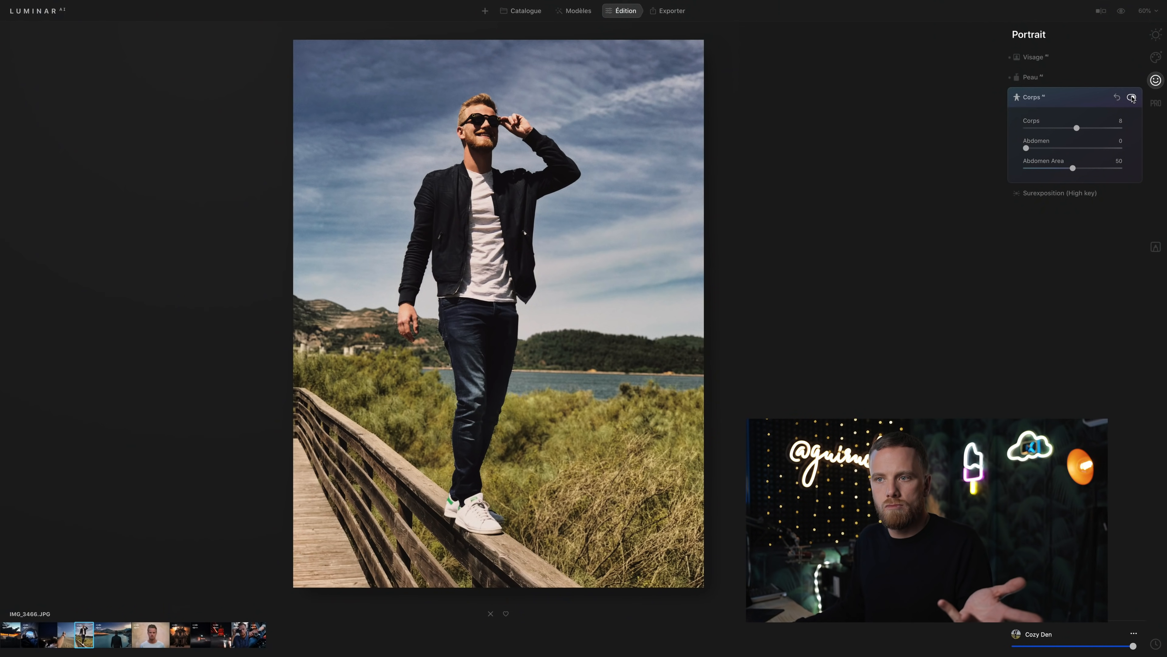
{"action": "left_click", "coordinate": [1131, 97]}
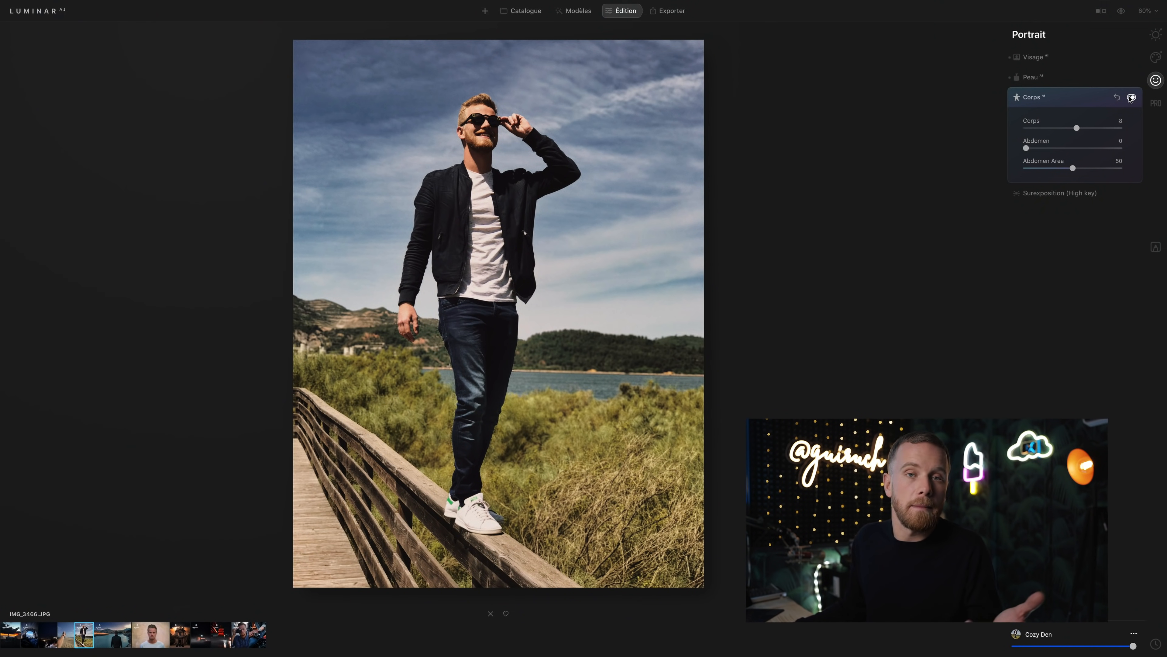
{"action": "left_click", "coordinate": [1082, 104]}
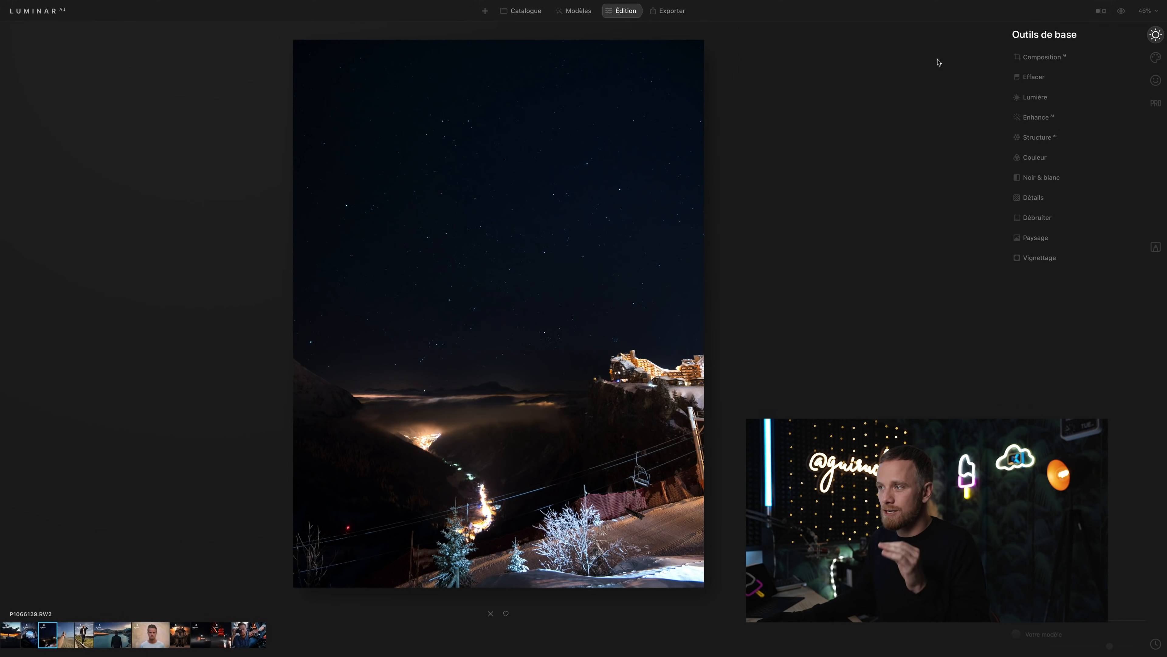
Add an Atmosphère Haze to the night valley photo with Quantité 50, Profondeur 91 and Lightness 13, and compare it off and on.
{"action": "left_click", "coordinate": [1155, 58]}
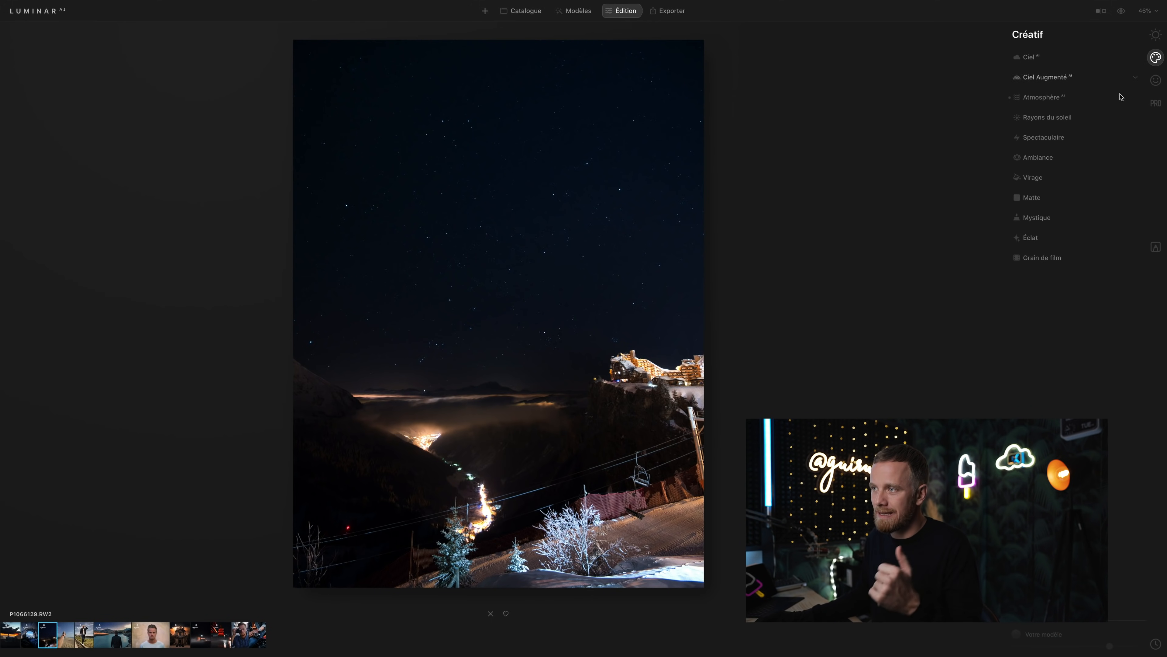
{"action": "left_click", "coordinate": [1055, 104]}
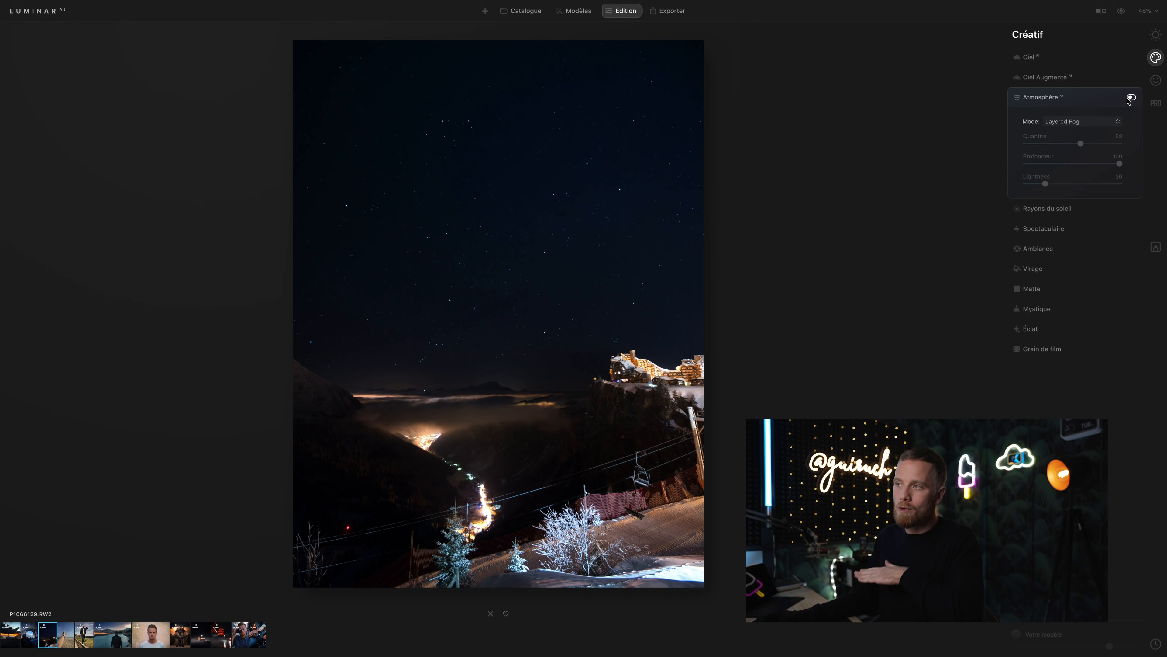
{"action": "left_click", "coordinate": [1130, 98]}
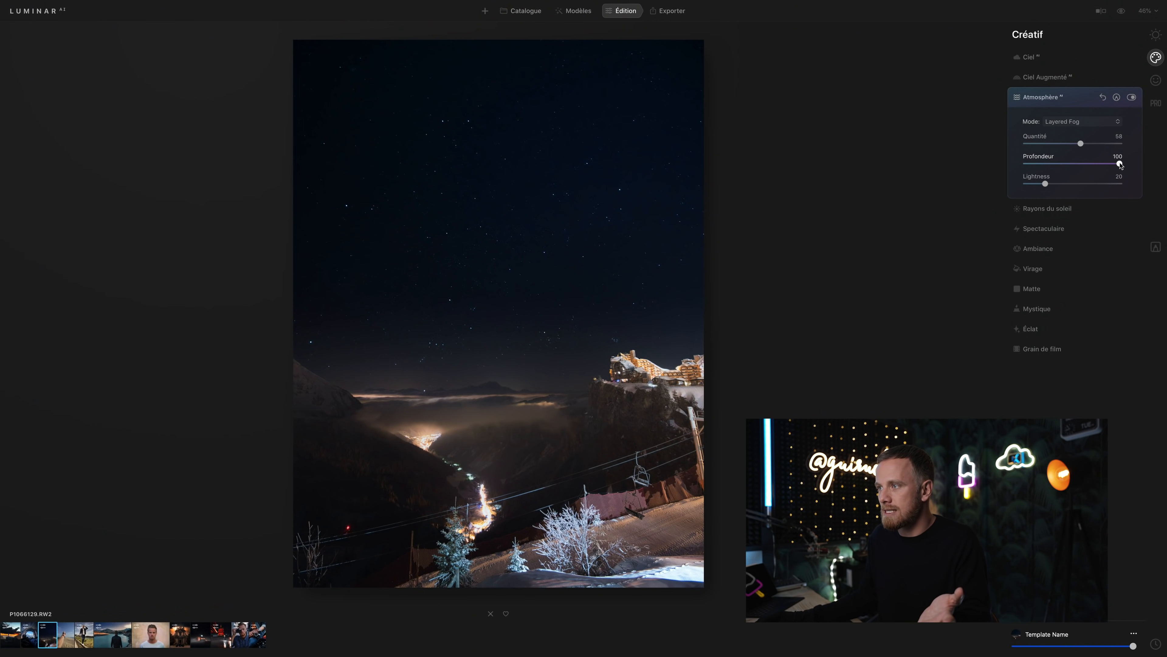
{"action": "mouse_move", "coordinate": [1120, 165]}
{"action": "left_mouse_down"}
{"action": "mouse_move", "coordinate": [962, 172]}
{"action": "mouse_move", "coordinate": [1113, 167]}
{"action": "left_mouse_up"}
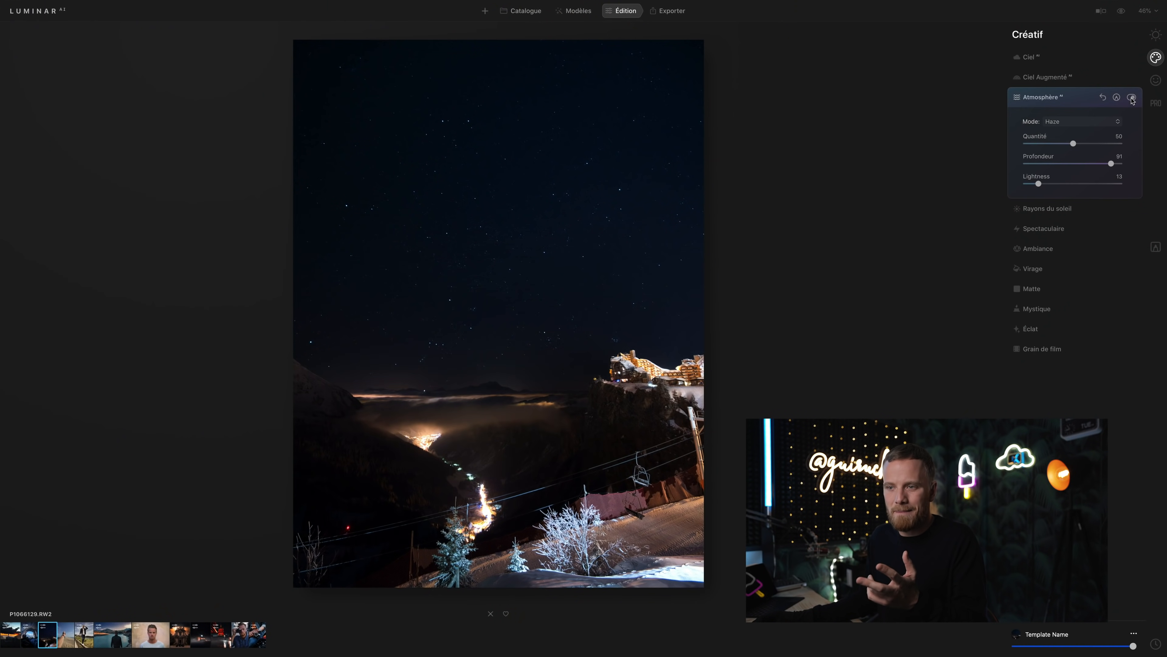
{"action": "left_click", "coordinate": [1132, 98]}
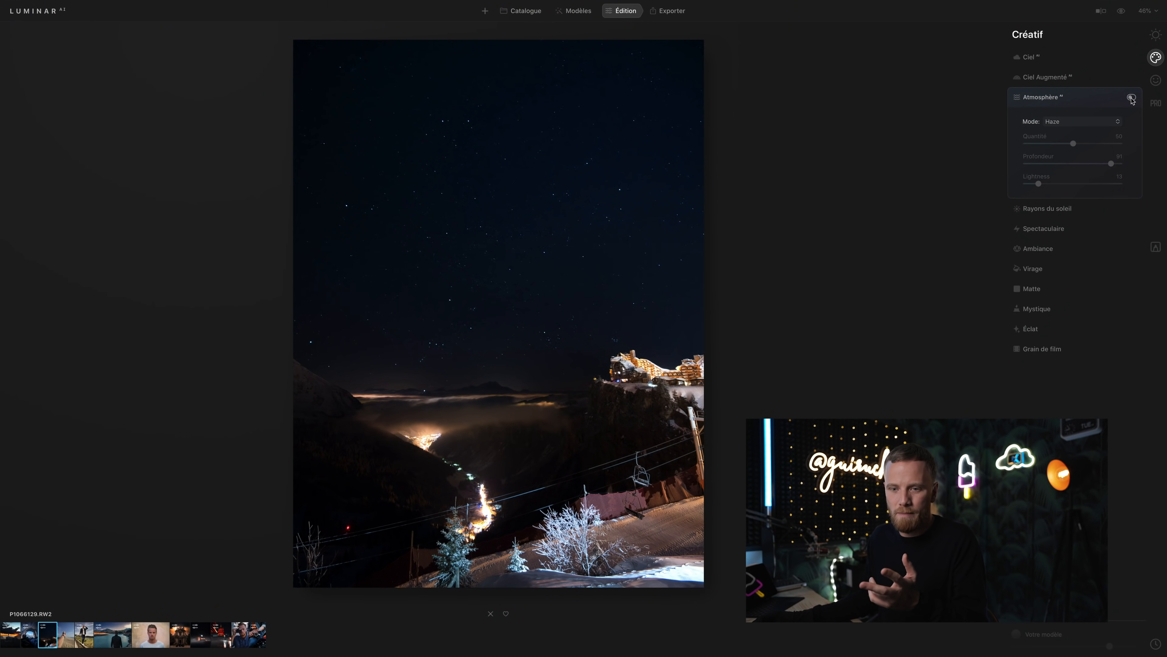
{"action": "left_click", "coordinate": [1131, 98]}
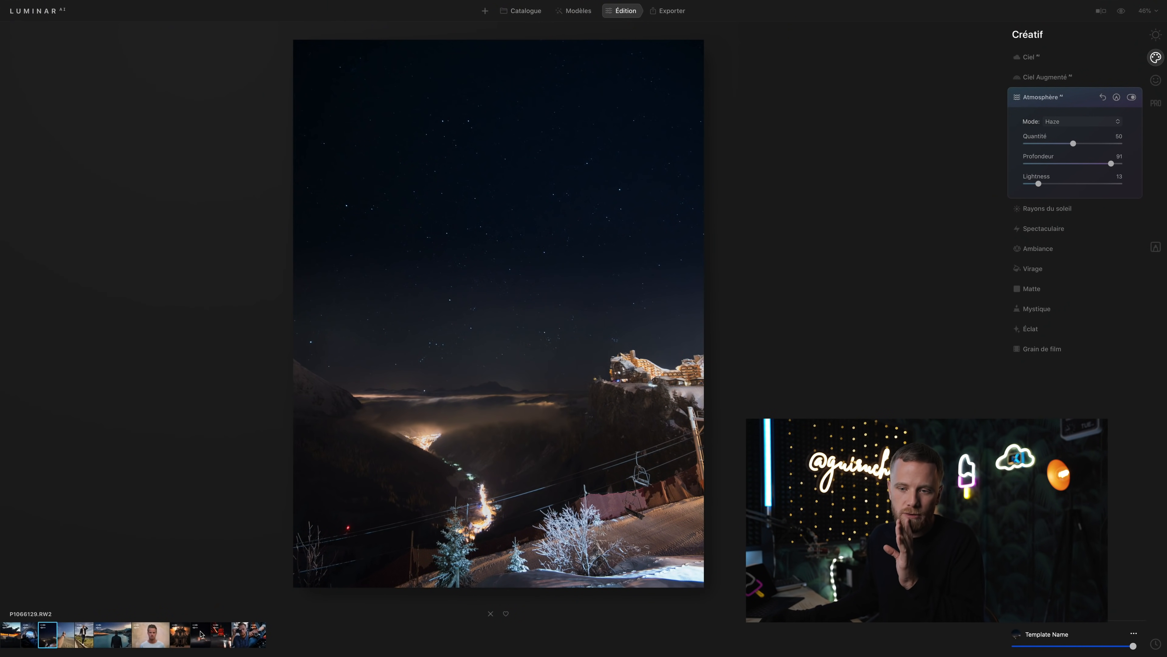
Compare the Atmosphère haze off and on in the night photo GUI03874.ARW and adjust its Profondeur.
{"action": "left_click", "coordinate": [201, 634]}
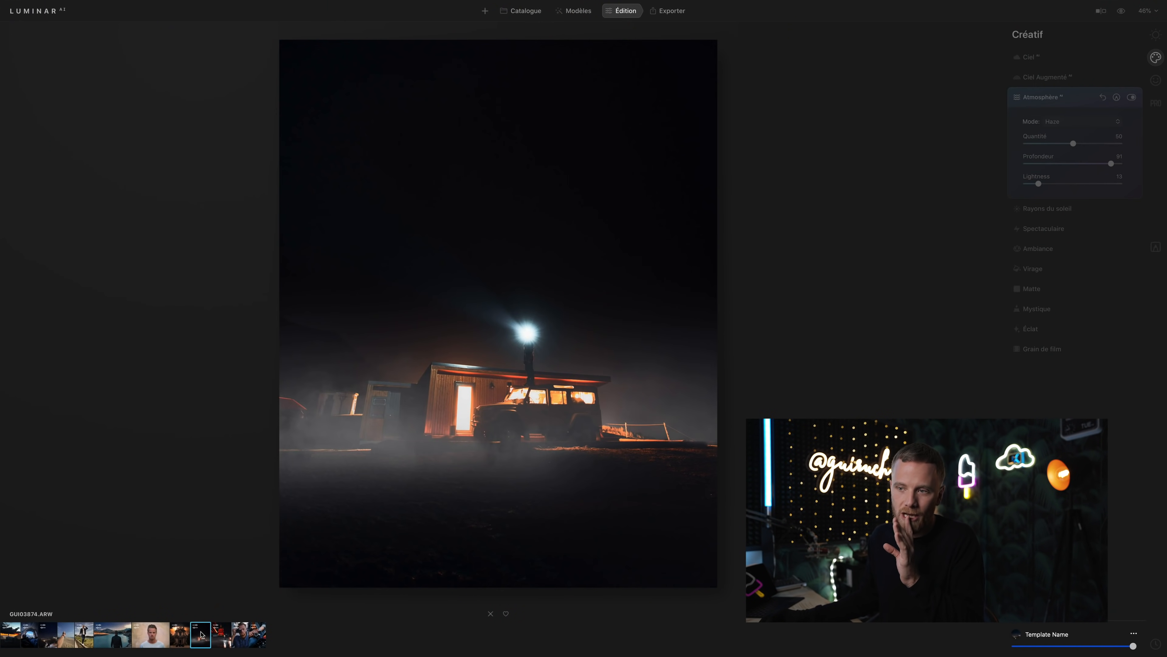
{"action": "left_click", "coordinate": [1131, 97]}
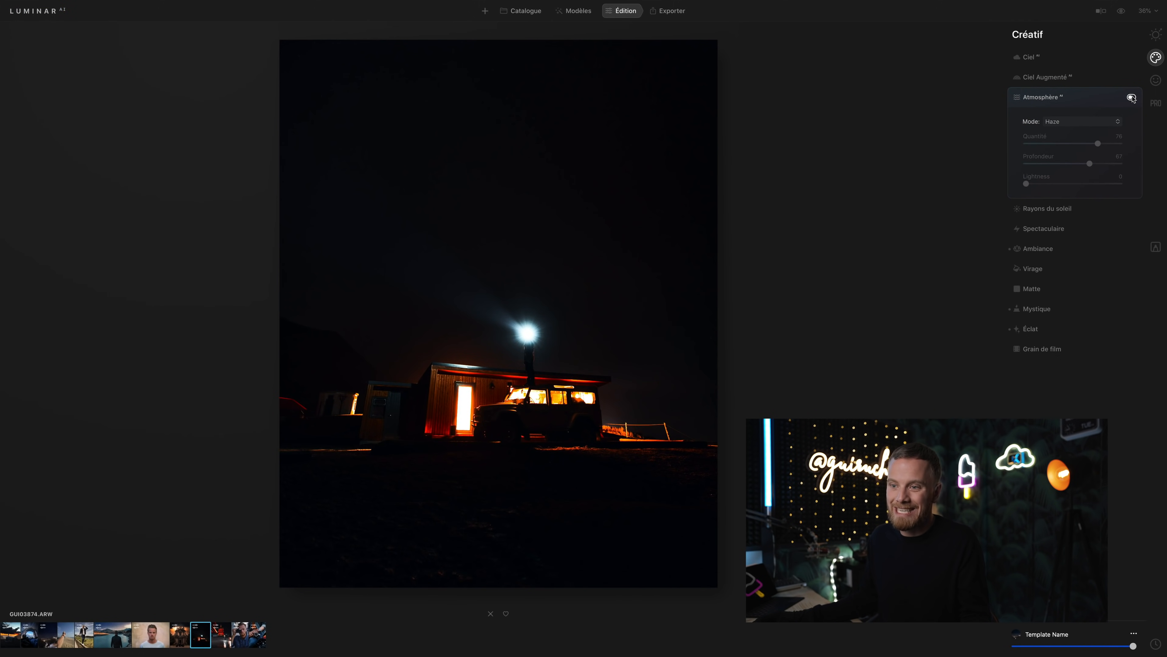
{"action": "left_click", "coordinate": [1131, 98]}
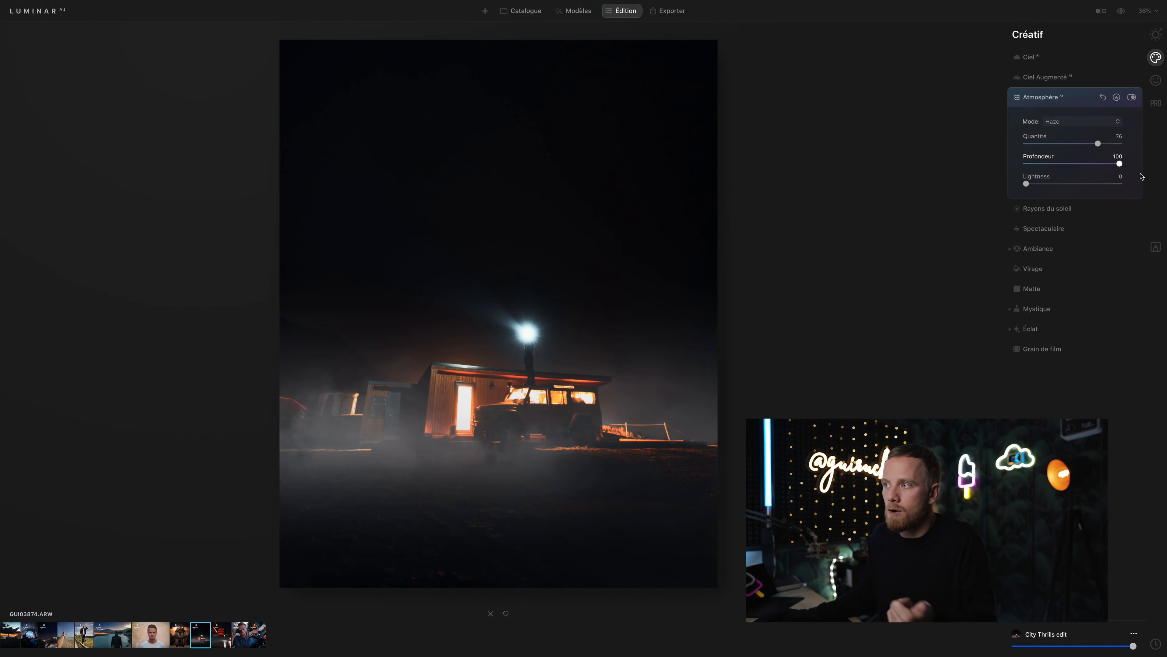
{"action": "mouse_move", "coordinate": [1119, 163]}
{"action": "left_mouse_down"}
{"action": "mouse_move", "coordinate": [1098, 164]}
{"action": "mouse_move", "coordinate": [1115, 163]}
{"action": "left_mouse_up"}
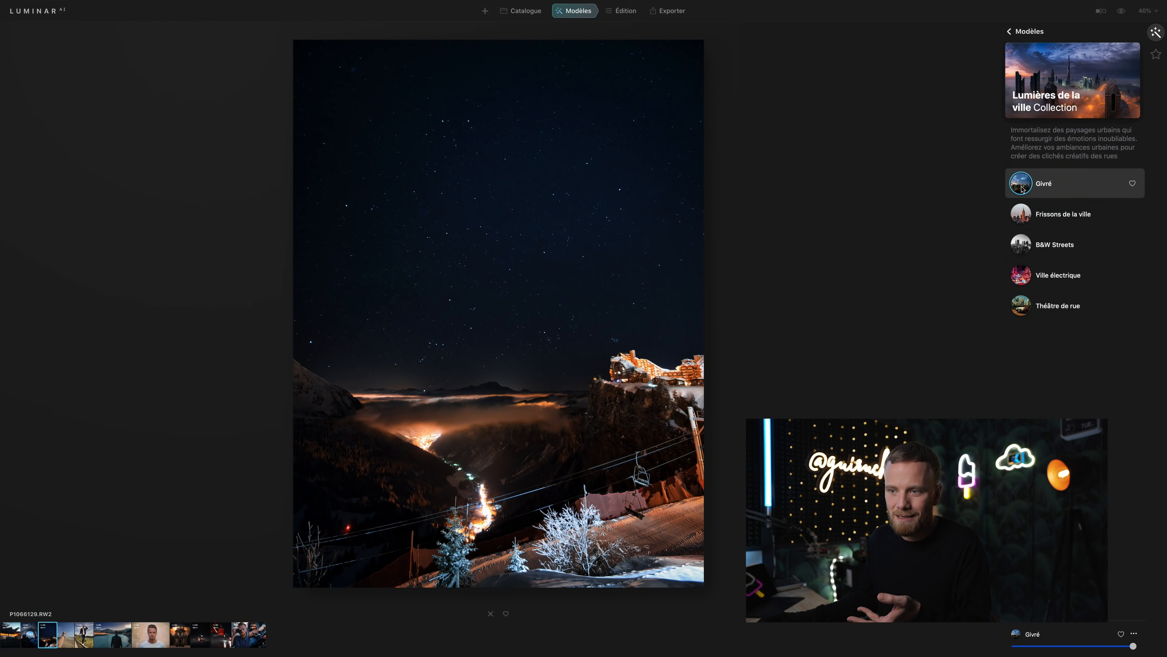
Compare the Givré version of P1066129.RW2 with its original and replace its sky with Starry Night 2, using Mélange Horizon 125 and Position Horizon 8.
{"action": "left_click", "coordinate": [1123, 13]}
{"action": "left_click", "coordinate": [1123, 12]}
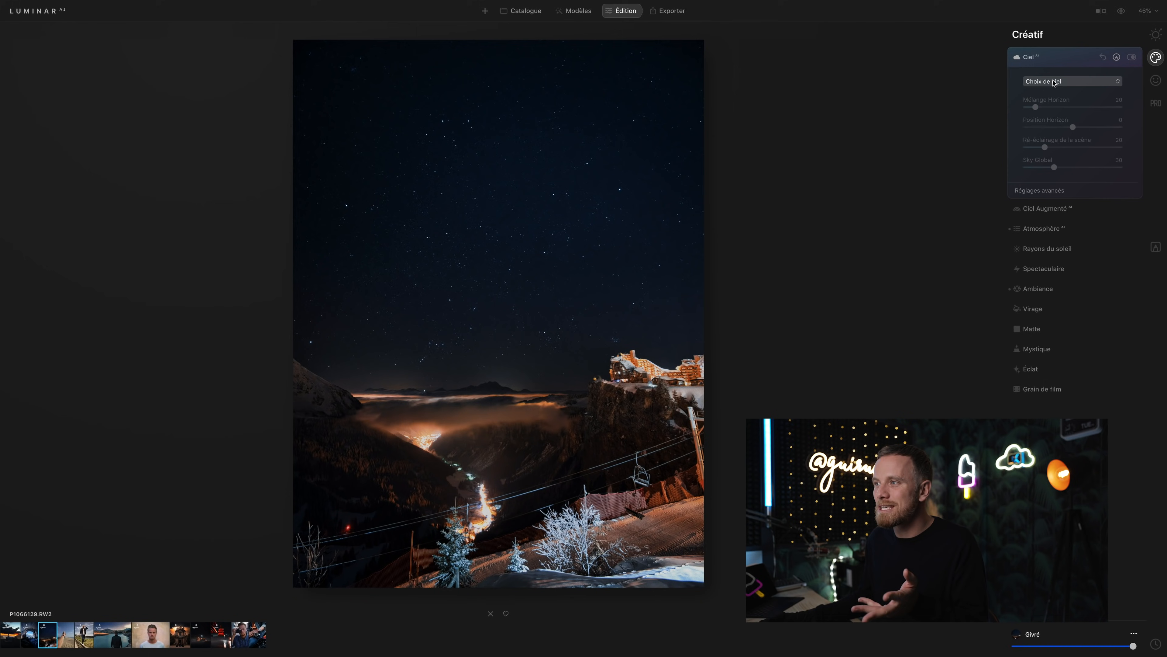
{"action": "left_click", "coordinate": [1054, 82]}
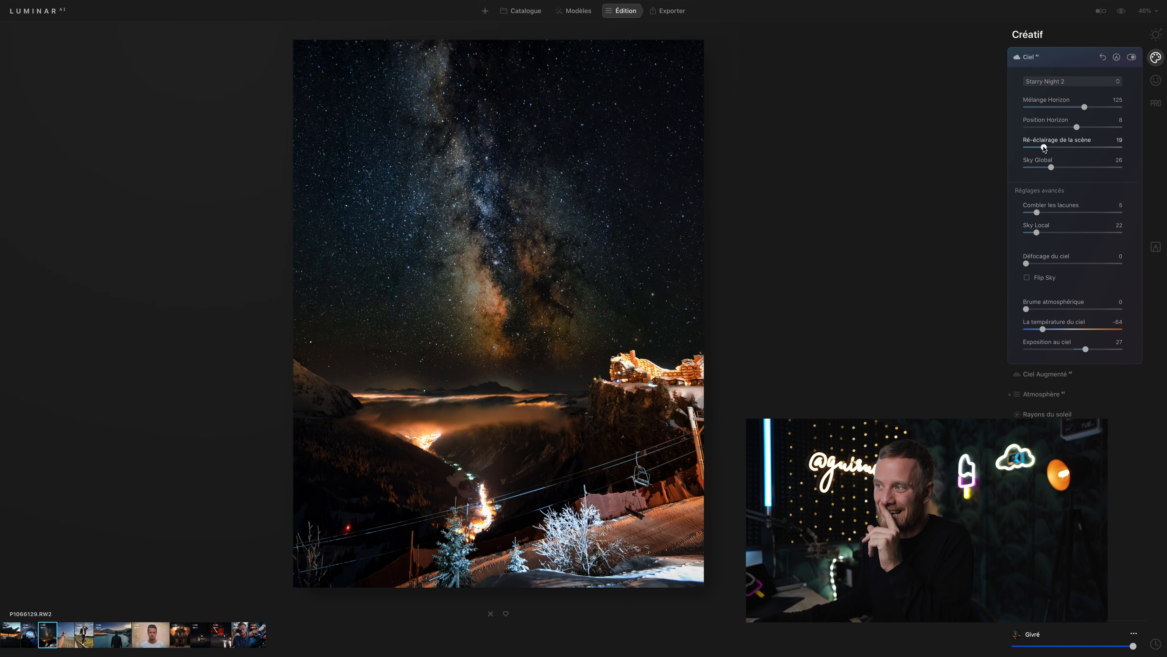
{"action": "left_click_drag", "start_coordinate": [1088, 146], "coordinate": [1114, 146]}
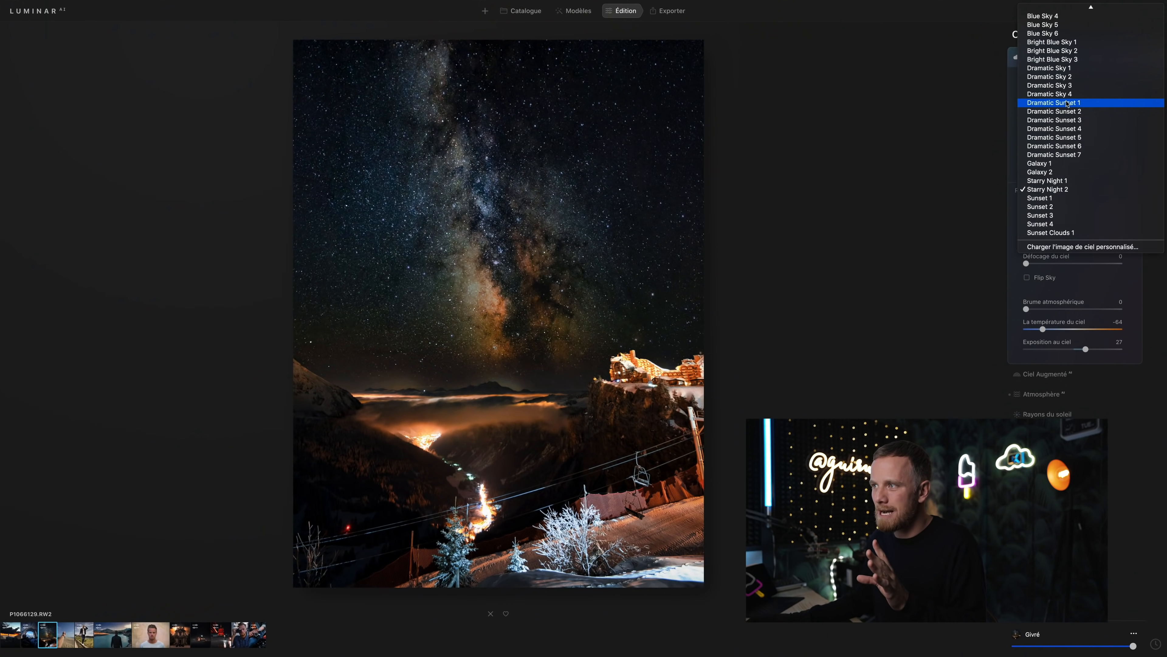
Try the Northern Lights 6 sky with Position Horizon 18 and scene relighting 12, and inspect the sky and valley at 100% zoom.
{"action": "scroll", "coordinate": [1075, 160], "scroll_direction": "up", "scroll_amount": 6}
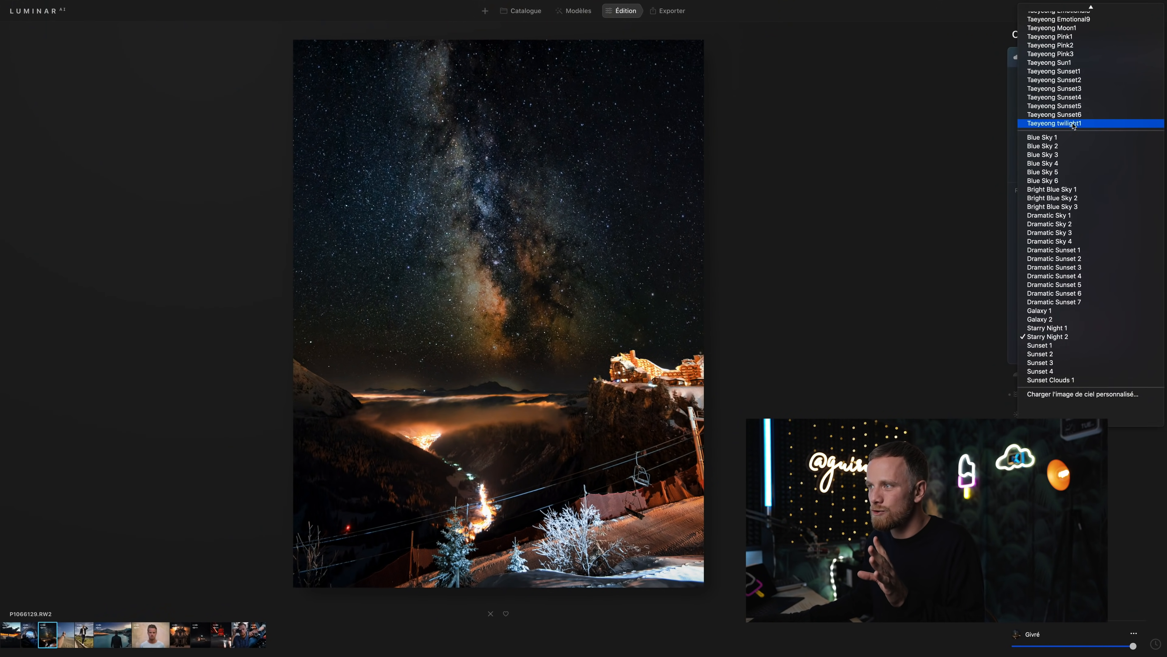
{"action": "scroll", "coordinate": [1074, 160], "scroll_direction": "up", "scroll_amount": 10}
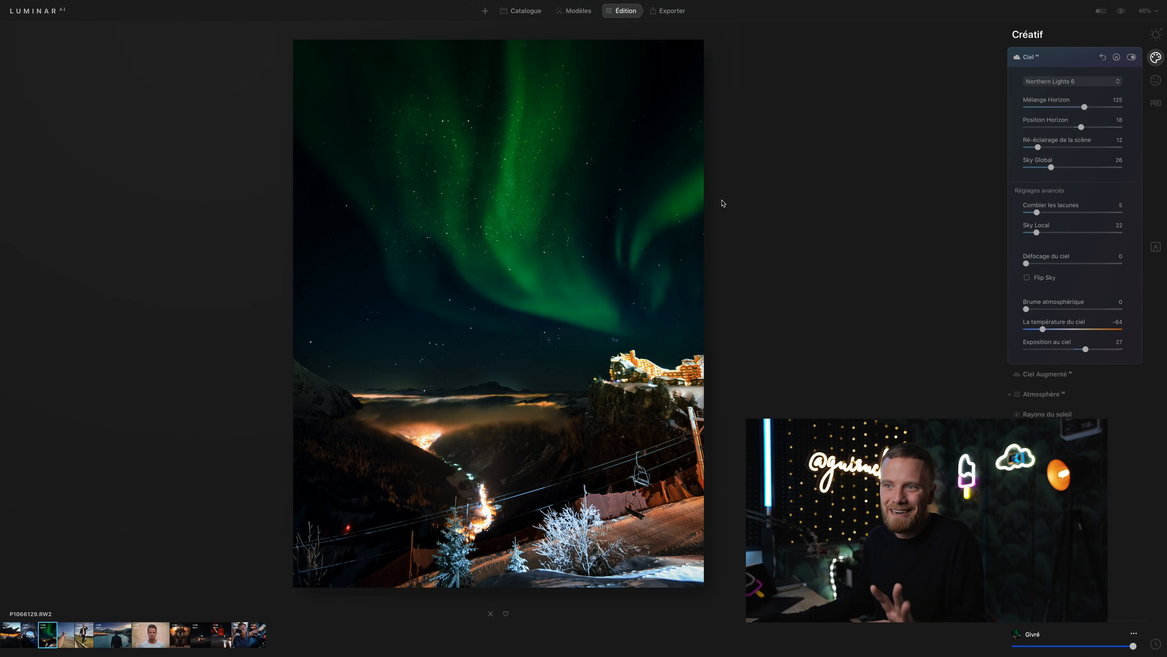
{"action": "left_click", "coordinate": [476, 198]}
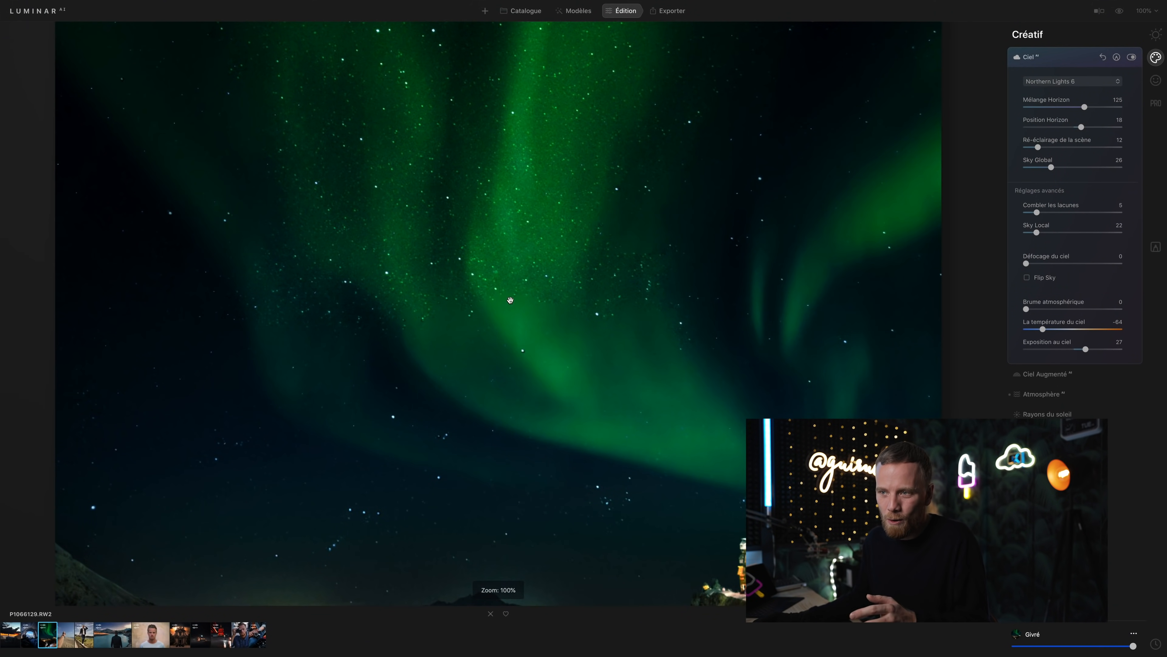
{"action": "left_click", "coordinate": [573, 354]}
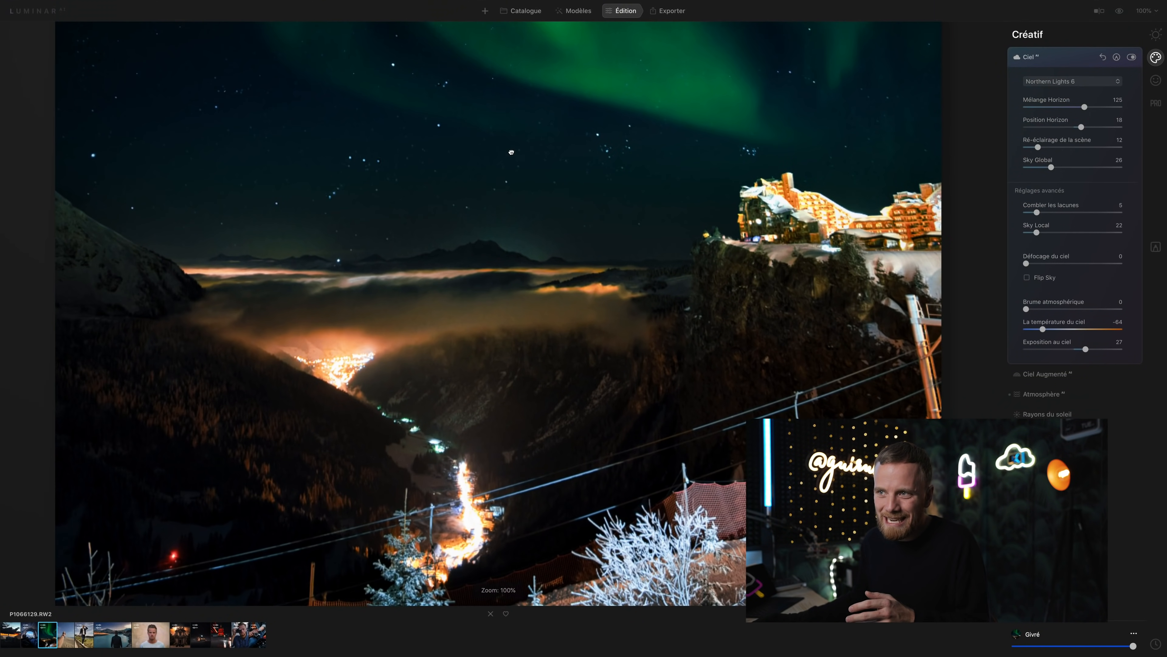
{"action": "left_click", "coordinate": [520, 241]}
{"action": "left_click", "coordinate": [530, 245]}
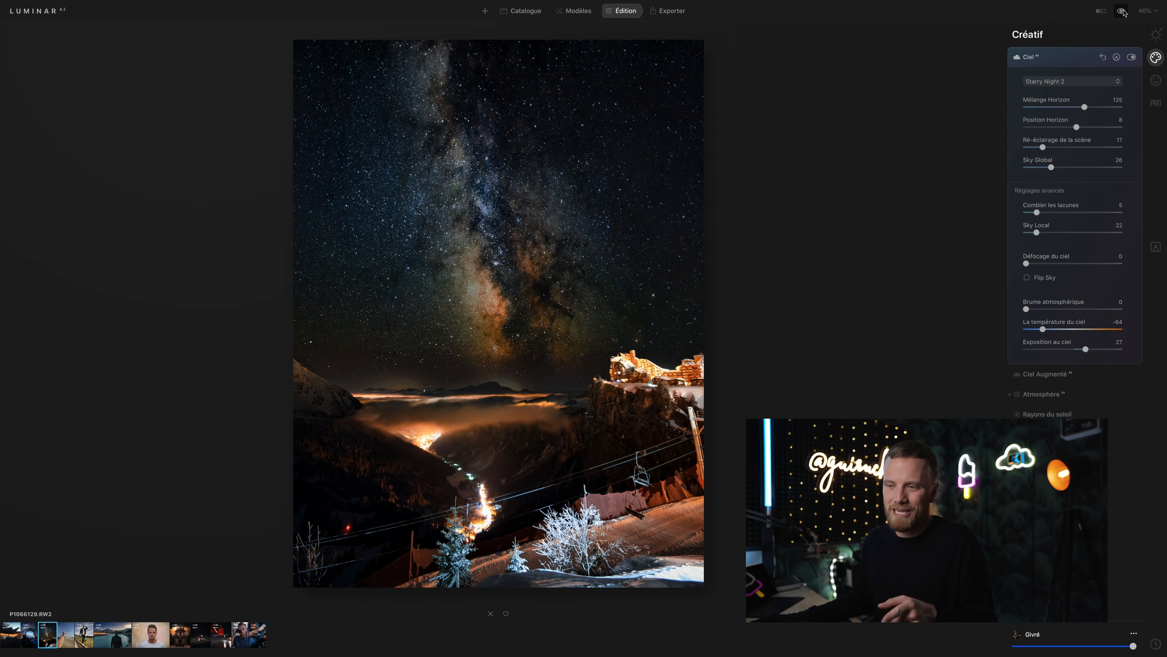
Compare the Starry Night 2 edit with the original photo, and repeat the comparison with the Ciel effect switched off.
{"action": "left_click", "coordinate": [1122, 11]}
{"action": "left_click", "coordinate": [1122, 11]}
{"action": "left_click", "coordinate": [1122, 11]}
{"action": "left_click", "coordinate": [1122, 11]}
{"action": "left_click", "coordinate": [1132, 58]}
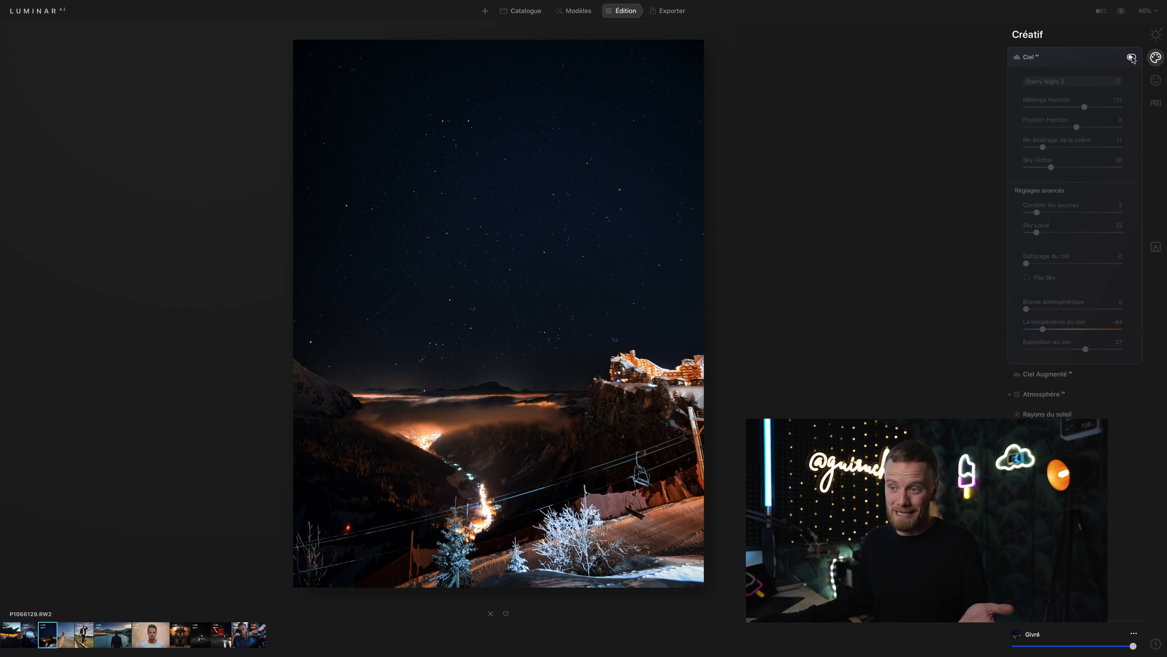
{"action": "left_click", "coordinate": [1123, 11]}
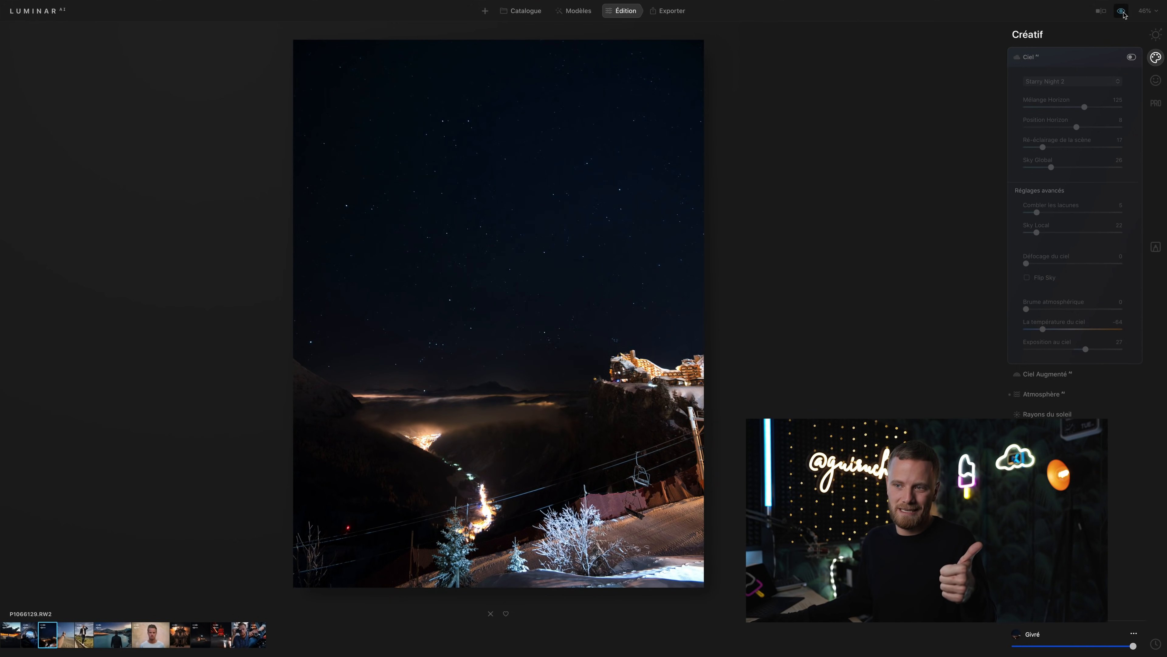